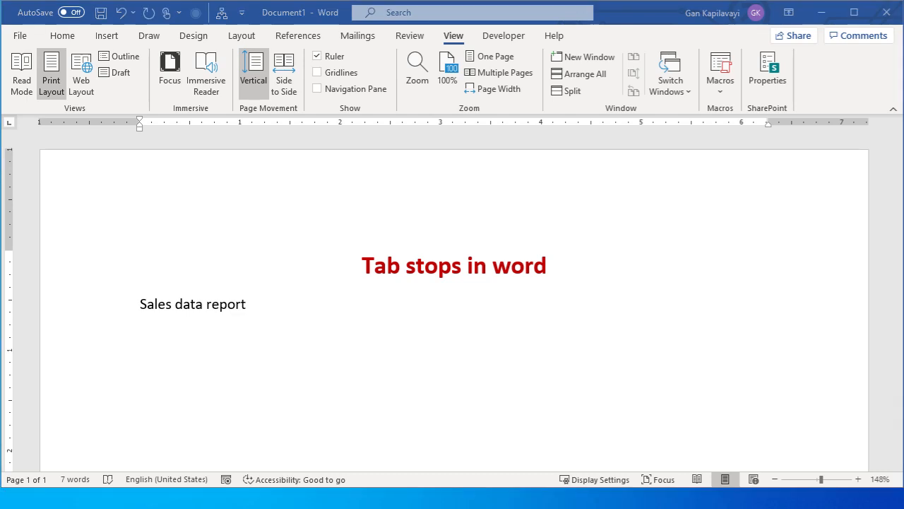
Enter the tab-separated headings Order ID, Sales Rep and Item Name on the second line below Sales data report
left_click(151, 365)
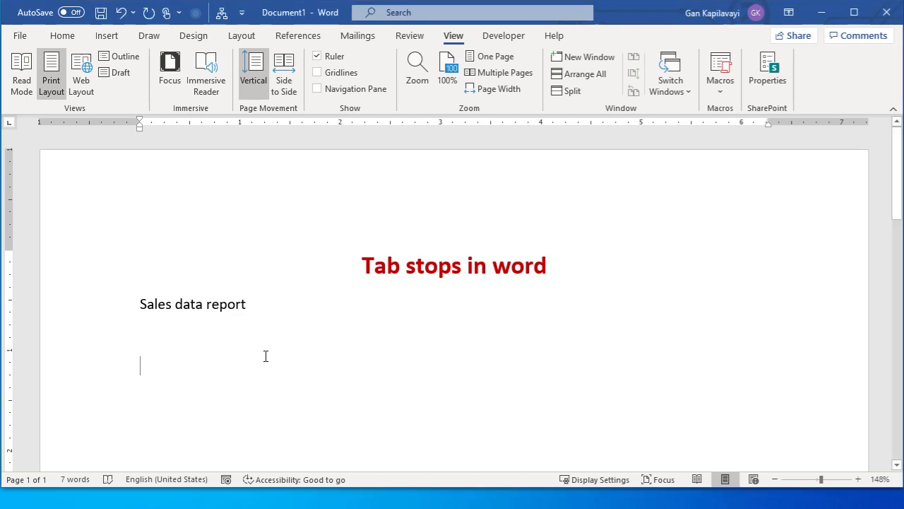
type("Order ID")
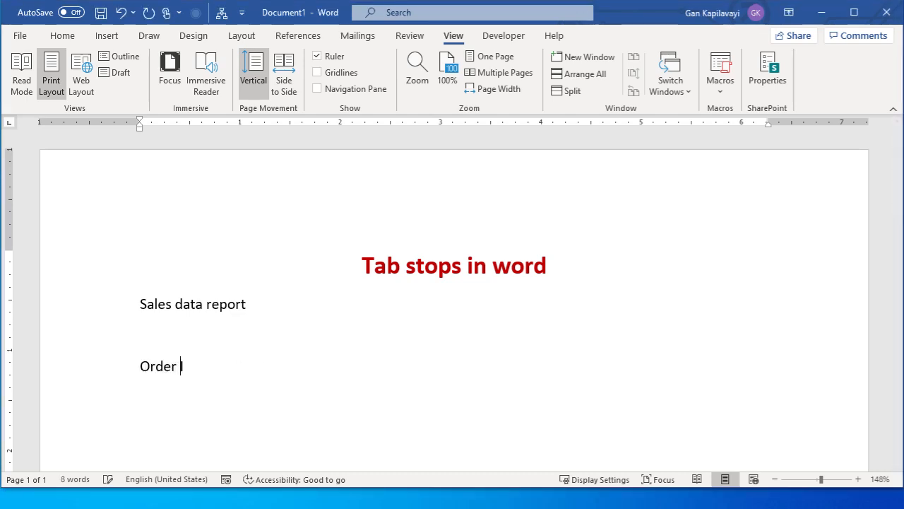
key("Tab")
type("sALES Rep")
key("Tab")
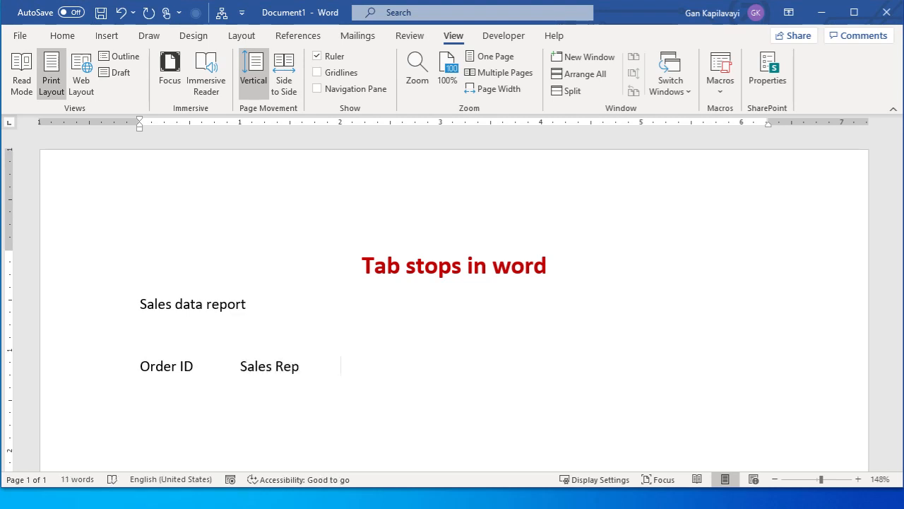
type("Item Name")
key("Tab")
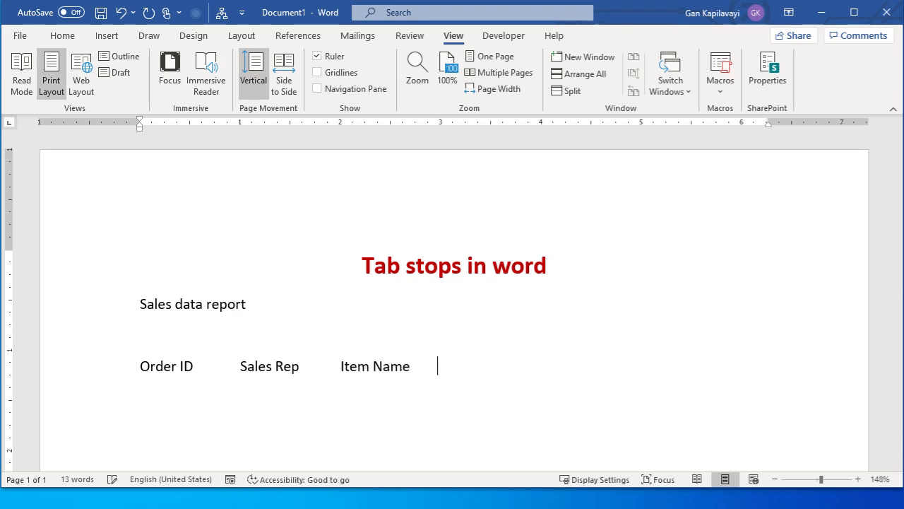
Complete the heading row with the tab-separated headings Units, Unit Cost and Total, and show the formatting marks
type("Units")
key("Tab")
type("Unit Co")
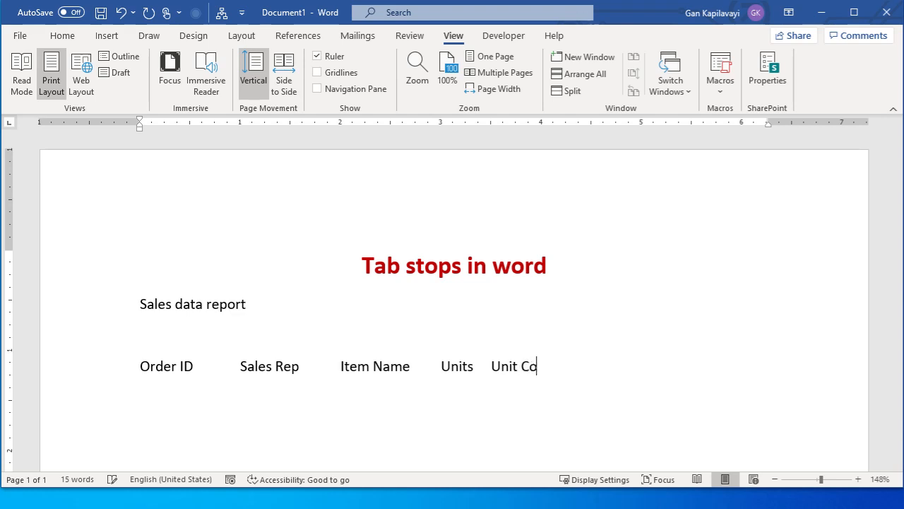
type("st")
key("Tab")
type("Total")
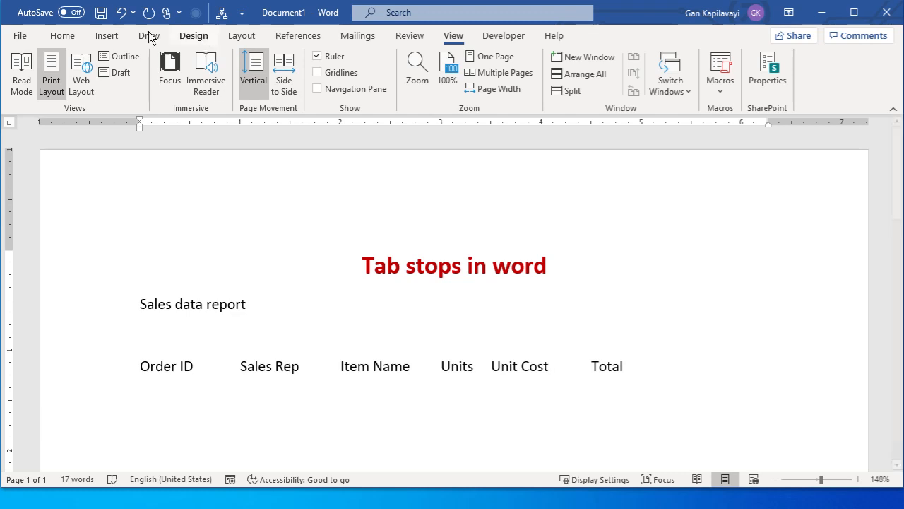
left_click(68, 36)
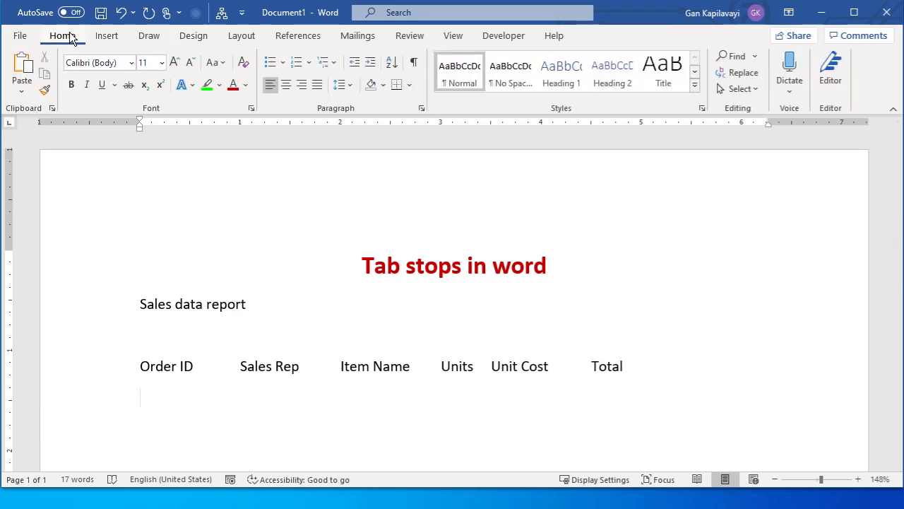
left_click(416, 64)
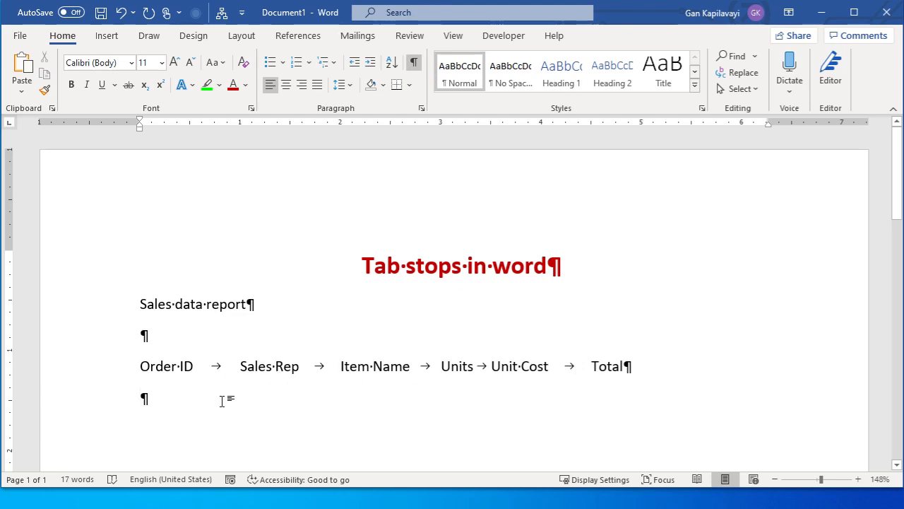
Try a line below the headings with Orader ID and Sales Rep separated by spaces instead of a tab, and delete it
type("Orader ID")
key("Tab")
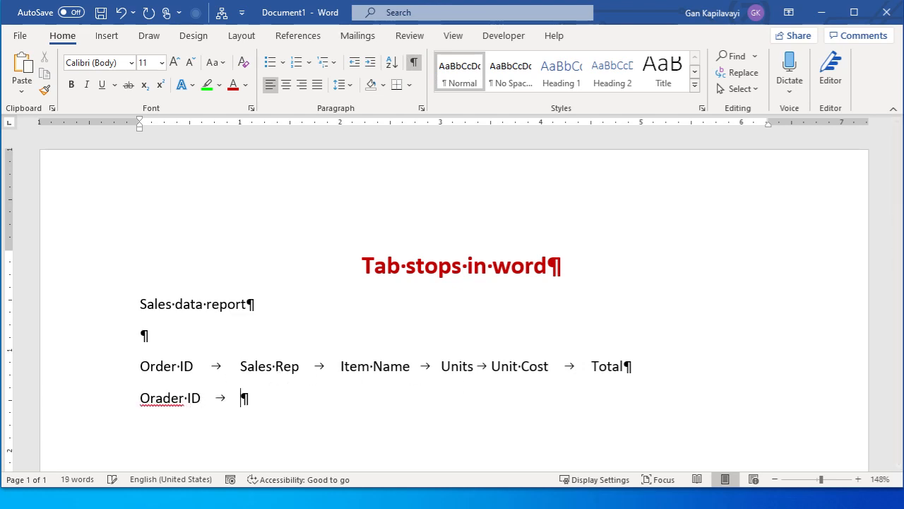
key("BackSpace")
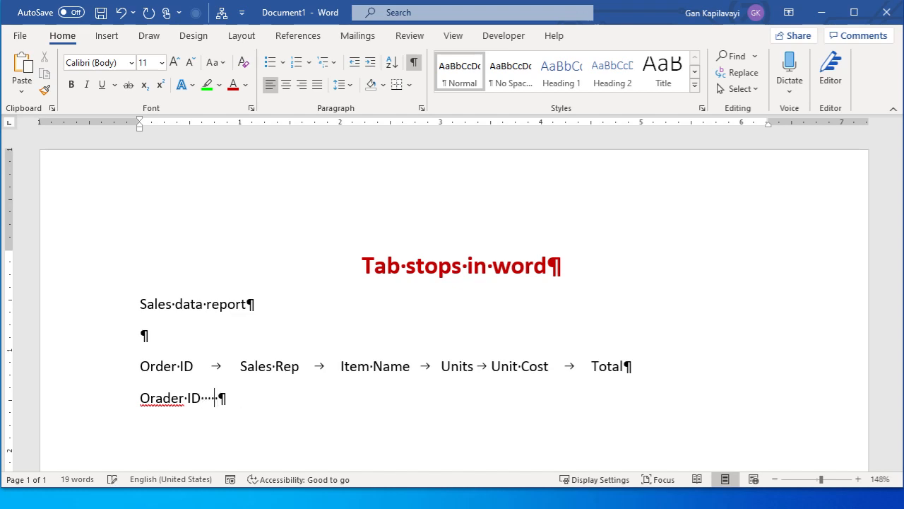
type("sS")
key("BackSpace")
key("BackSpace")
type("Sales R")
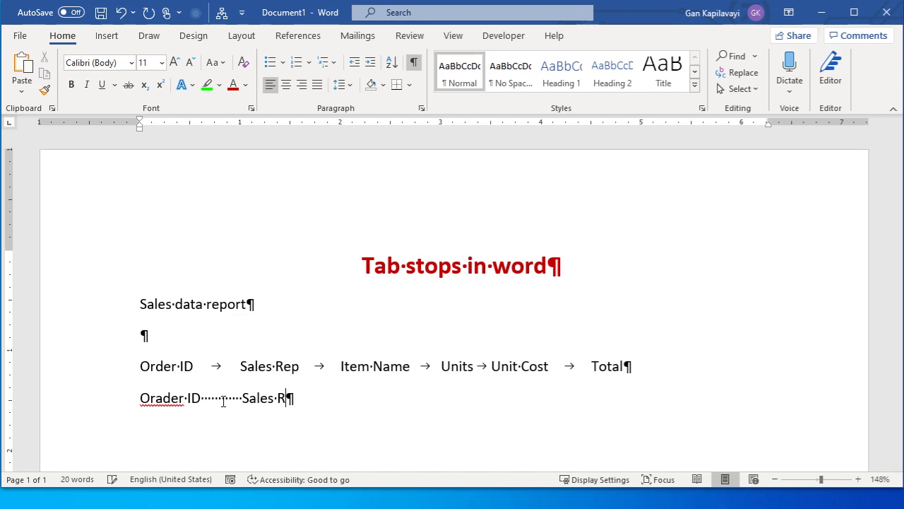
type("ep")
triple_click(223, 401)
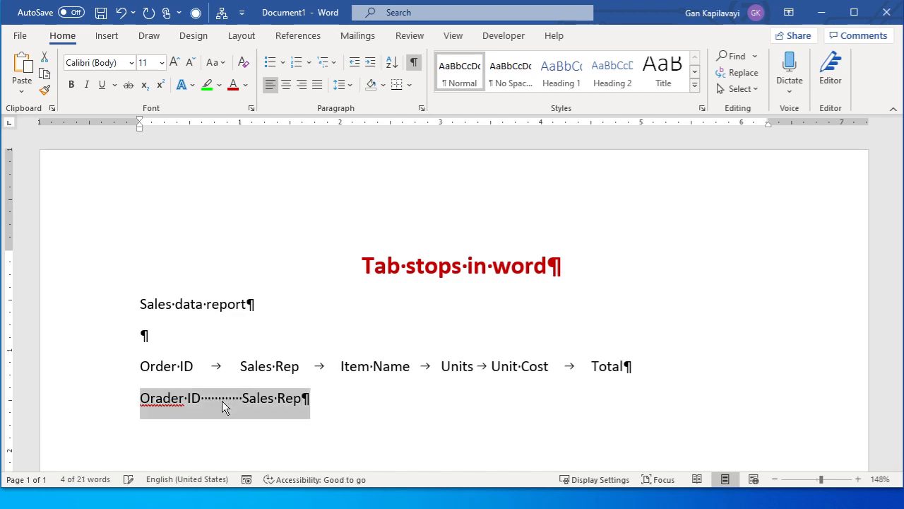
key("Delete")
key("Home")
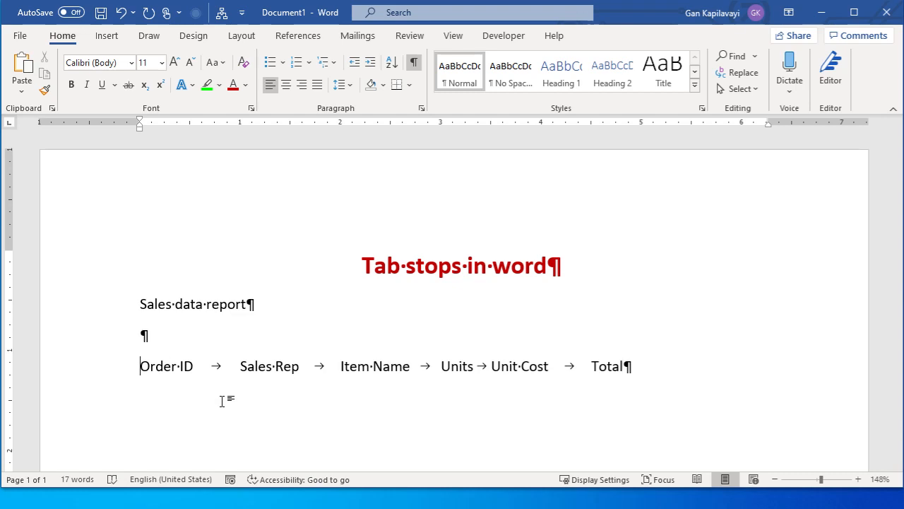
Set left tab stops for the heading row at 0.75, 1.69, 3, 4 and 5 inches on the ruler
triple_click(222, 401)
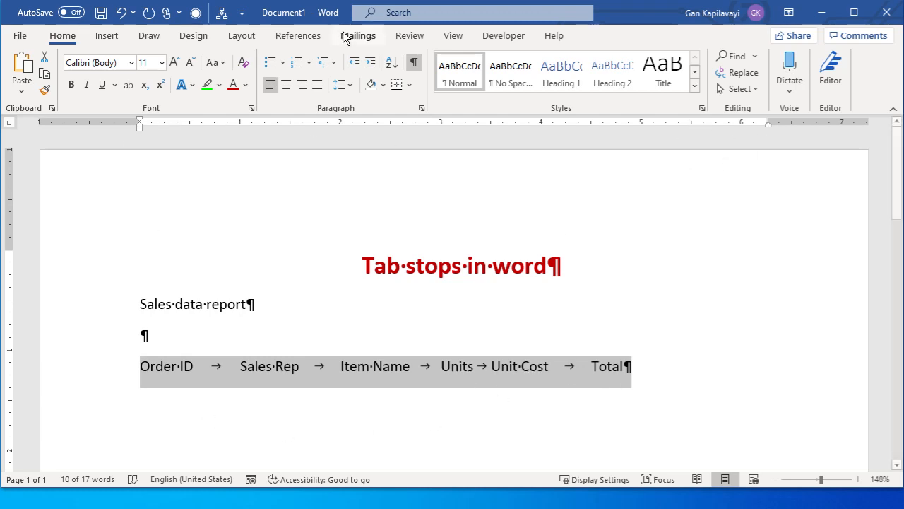
left_click(455, 38)
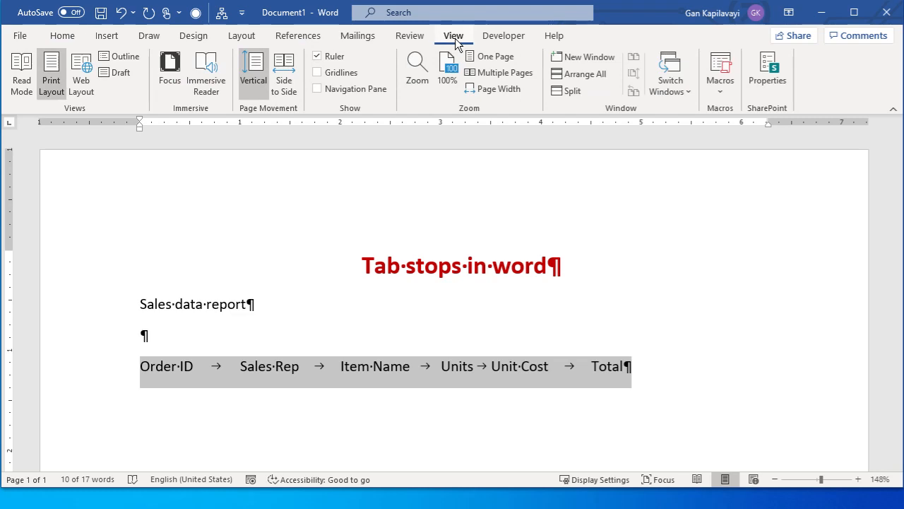
left_click(455, 38)
left_click_drag(227, 123, 216, 127)
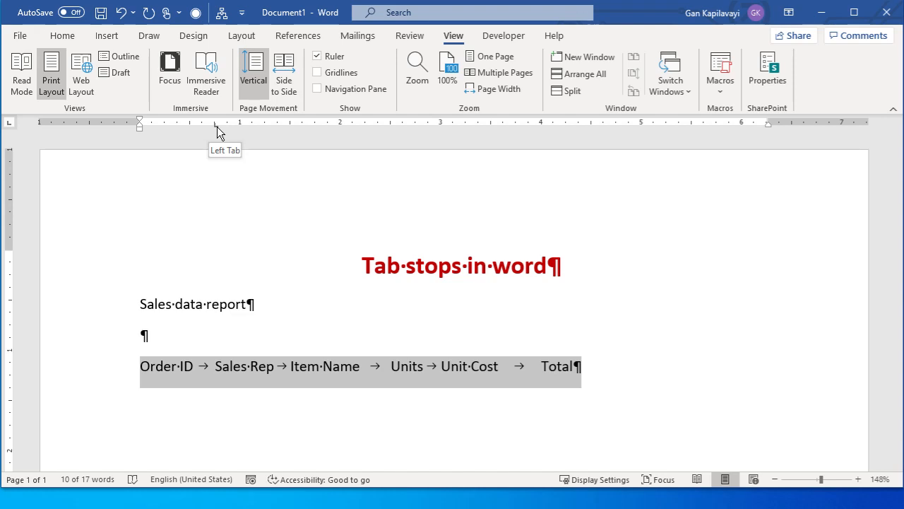
left_click(312, 125)
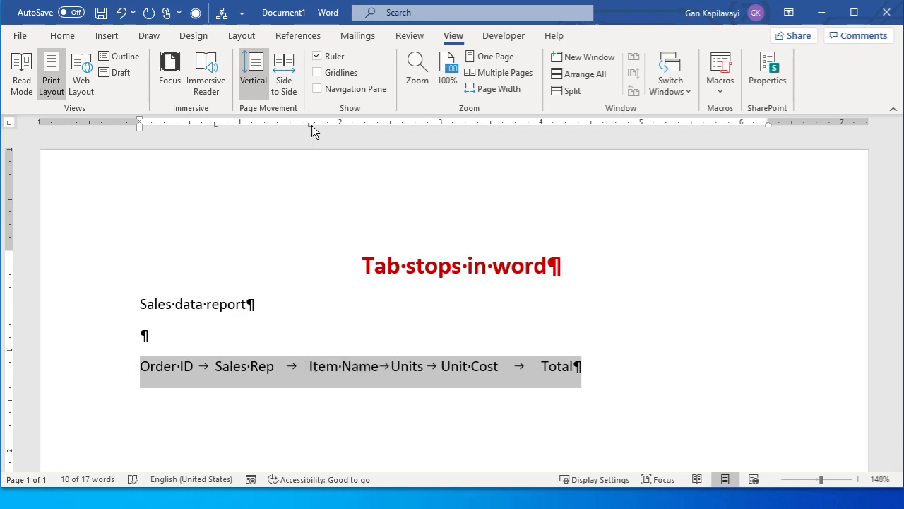
left_click(441, 126)
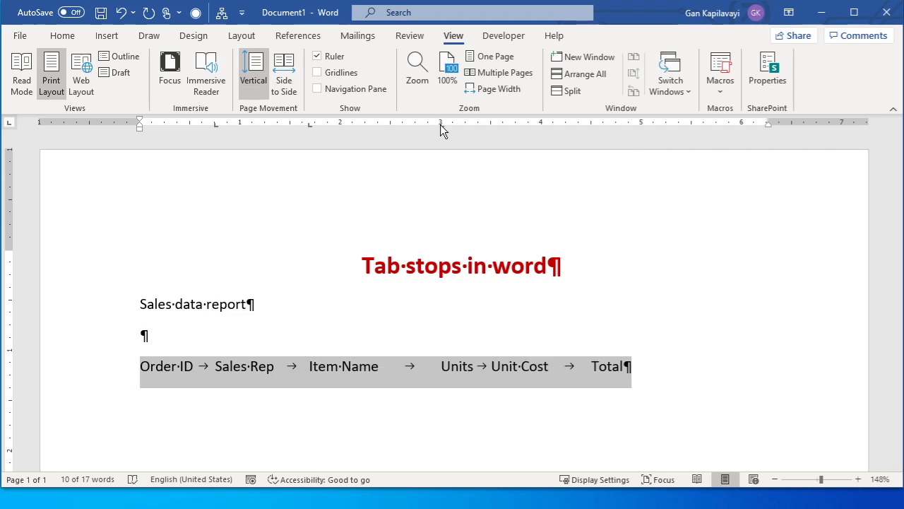
left_click(542, 125)
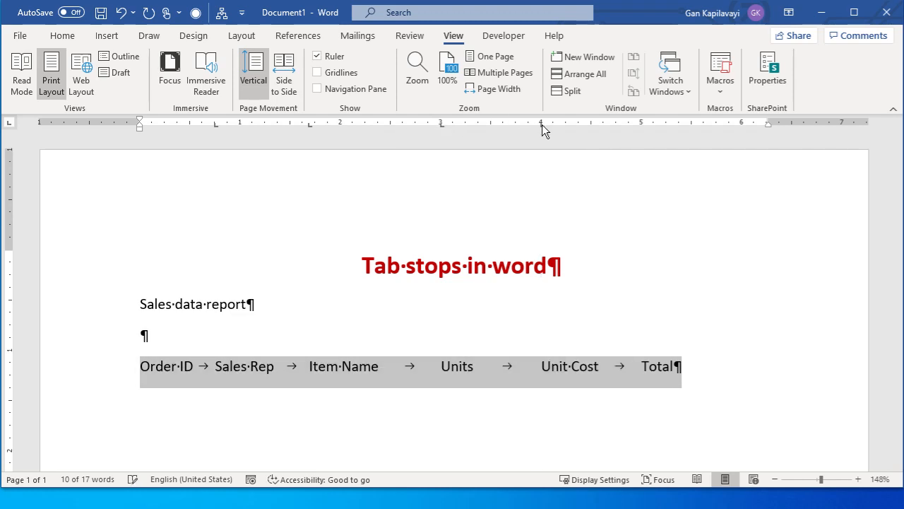
left_click(643, 128)
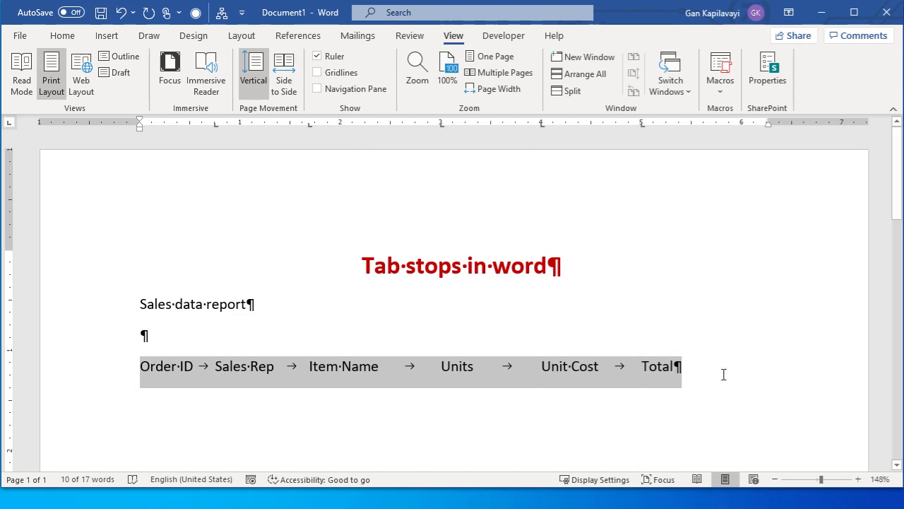
Start a new line below the heading row and hide the formatting marks
left_click(689, 366)
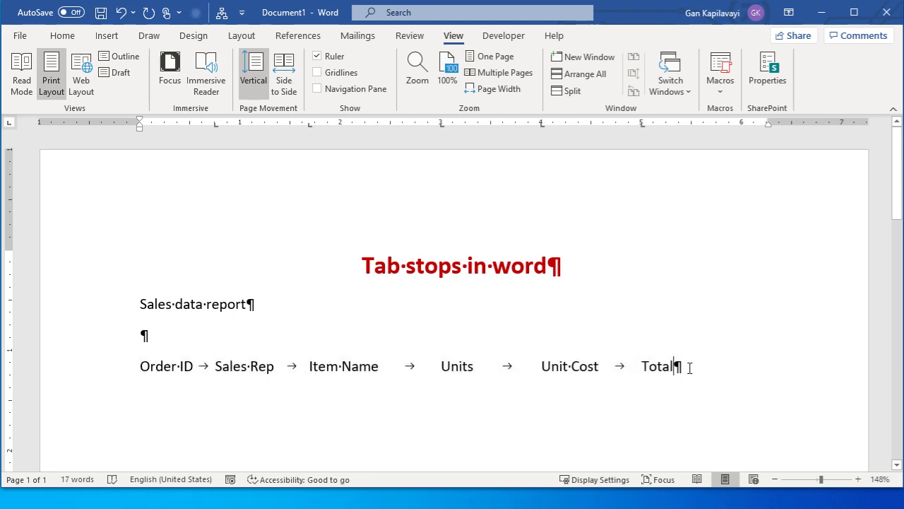
key("Return")
left_click(64, 38)
left_click(415, 63)
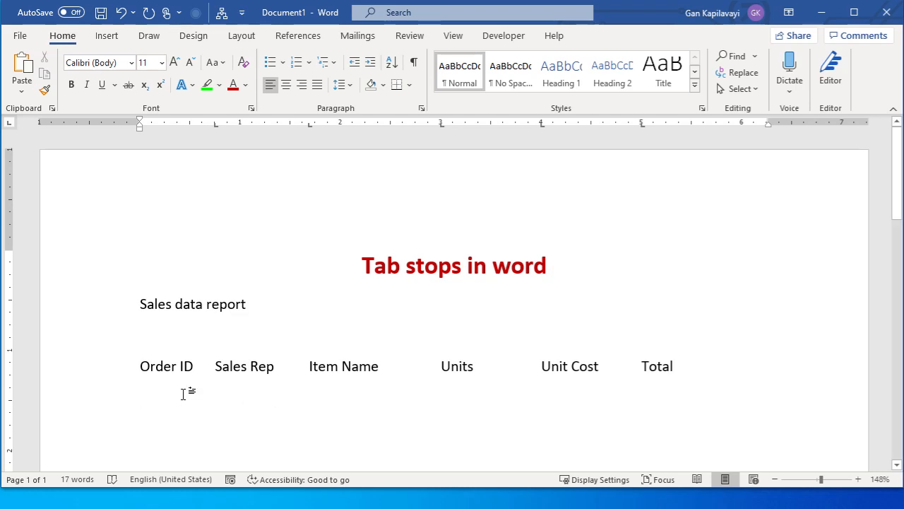
Enter the first tab-separated record with its order ID, the sales rep's name, Apples, 10 units, unit cost 10.00 and total 100.00
type("101")
key("Tab")
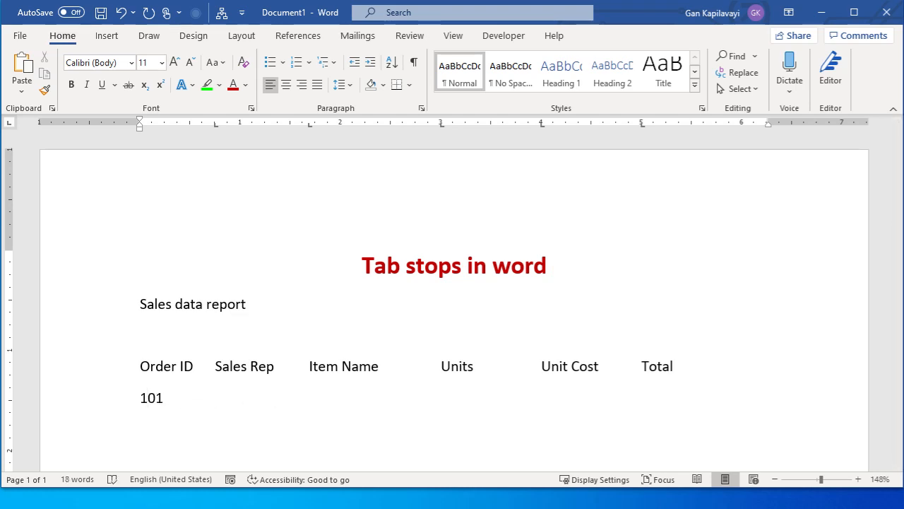
type("Joe")
key("Tab")
type("Apples")
key("Tab")
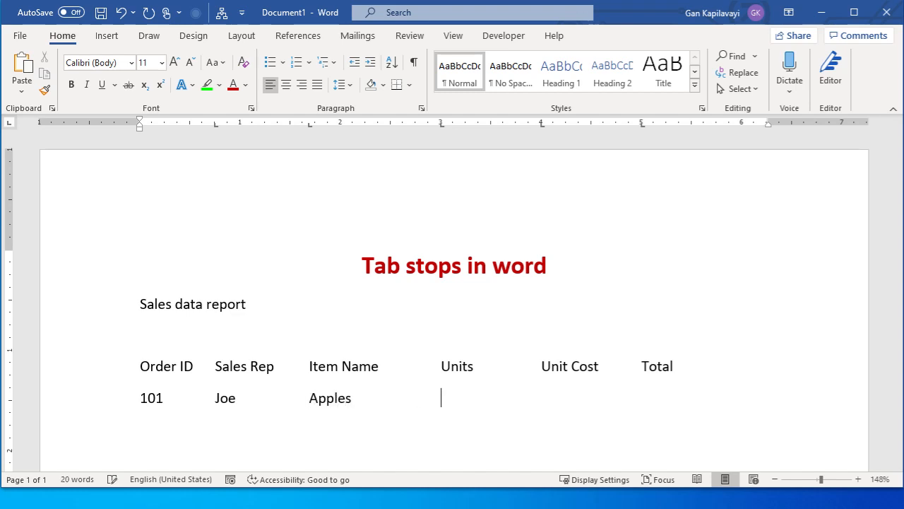
type("10")
key("Tab")
type("10.00")
key("Tab")
type("100")
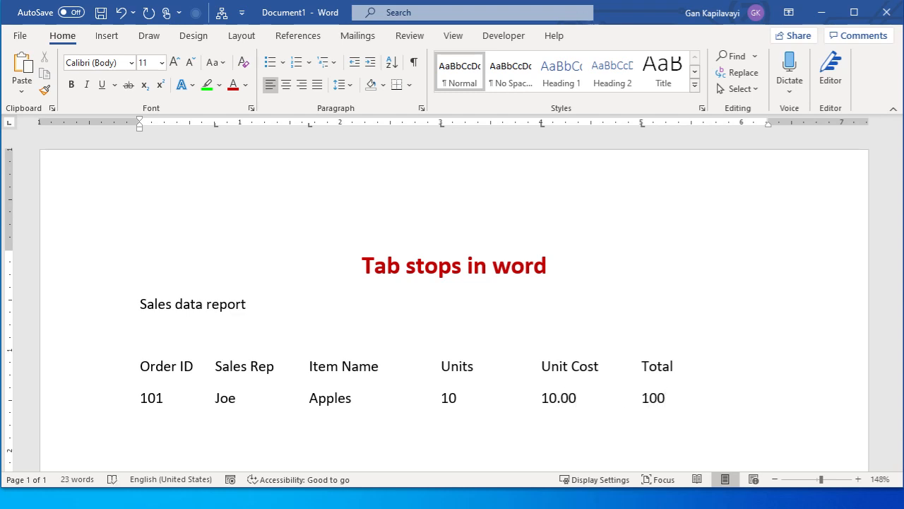
type(".00")
Add a second tab-separated record with its order ID, the sales rep's name, Oranges, 20 units, unit cost 10.00 and total 200.00
key("Return")
type("102")
key("Tab")
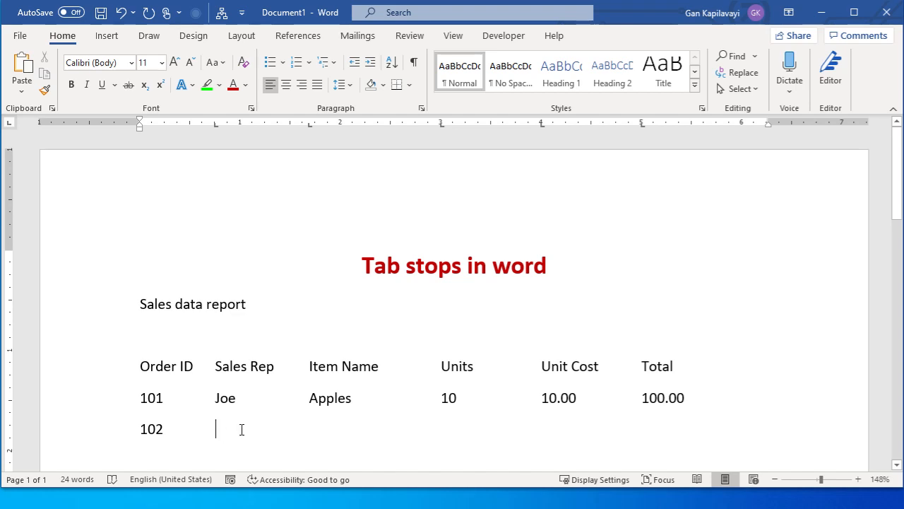
type("Fred")
key("Tab")
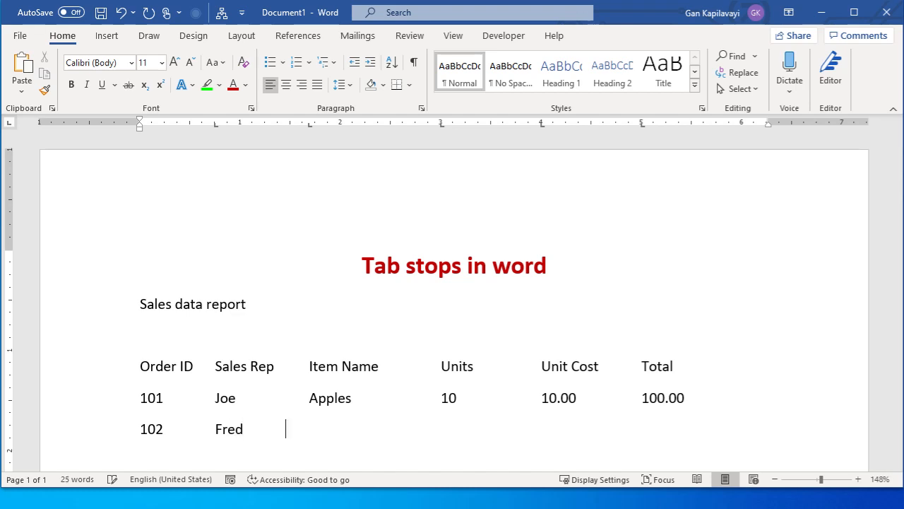
type("Oranges")
key("Tab")
type("20\t10.00")
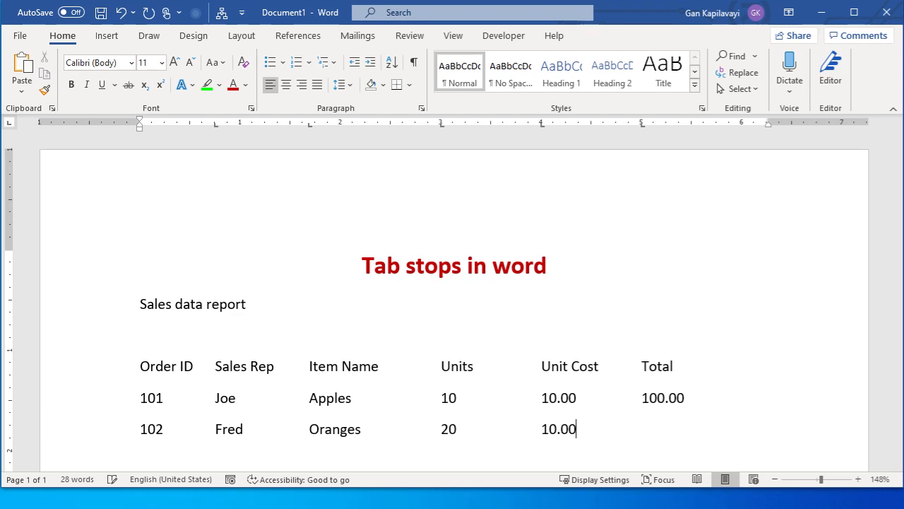
key("Tab")
type("200.00")
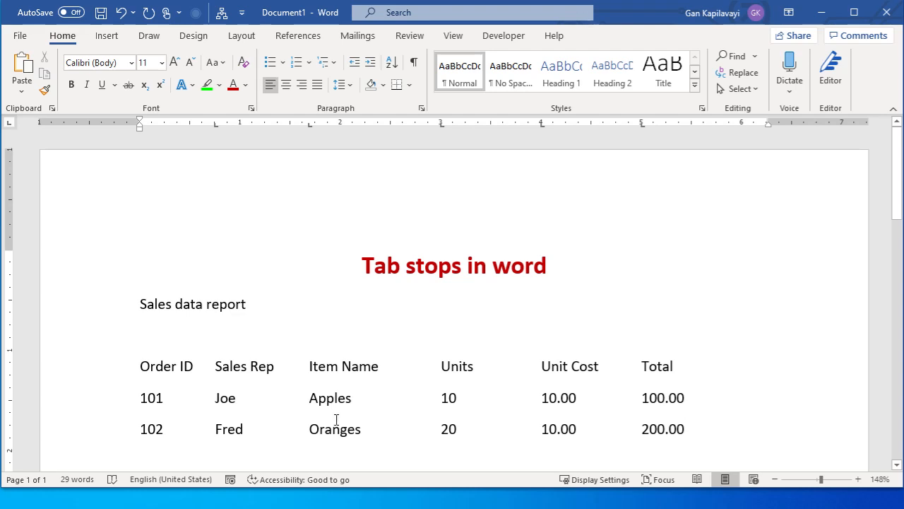
Change the 1.69-inch tab stop of the two record rows to right alignment
left_click_drag(360, 429, 317, 409)
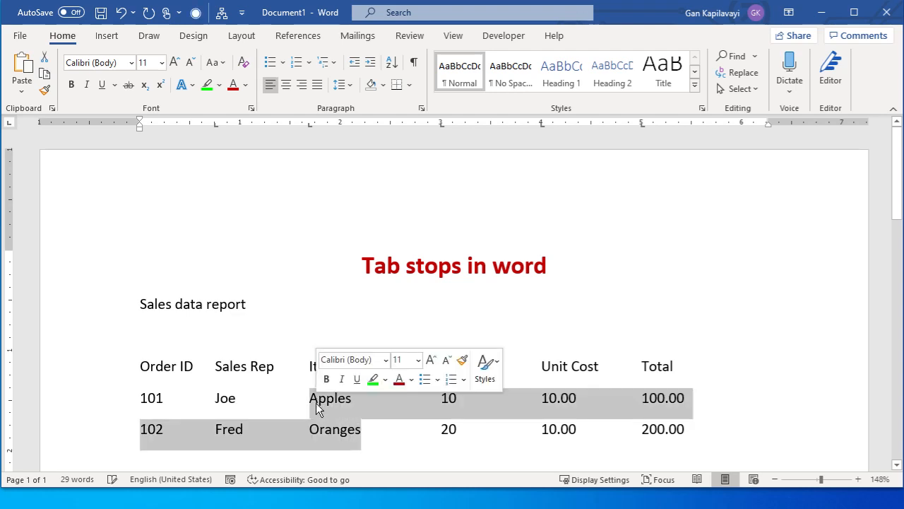
left_click(316, 406)
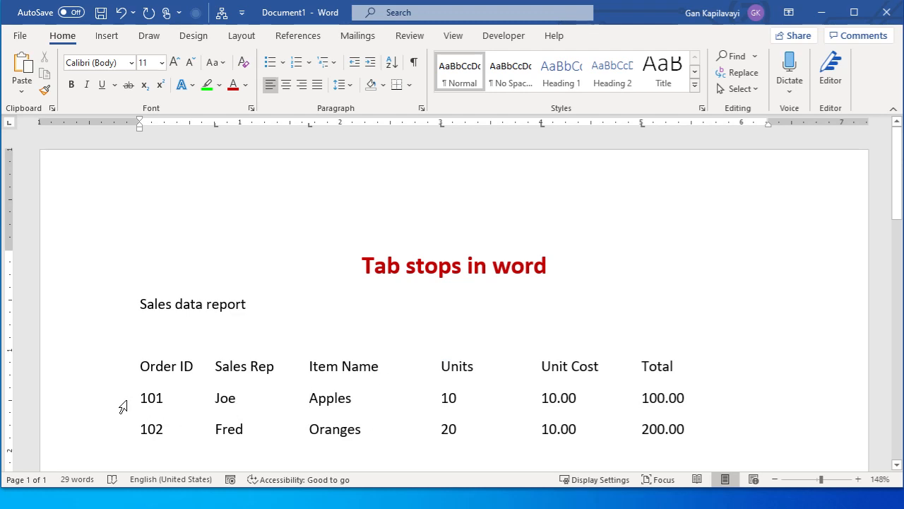
left_click_drag(123, 407, 126, 436)
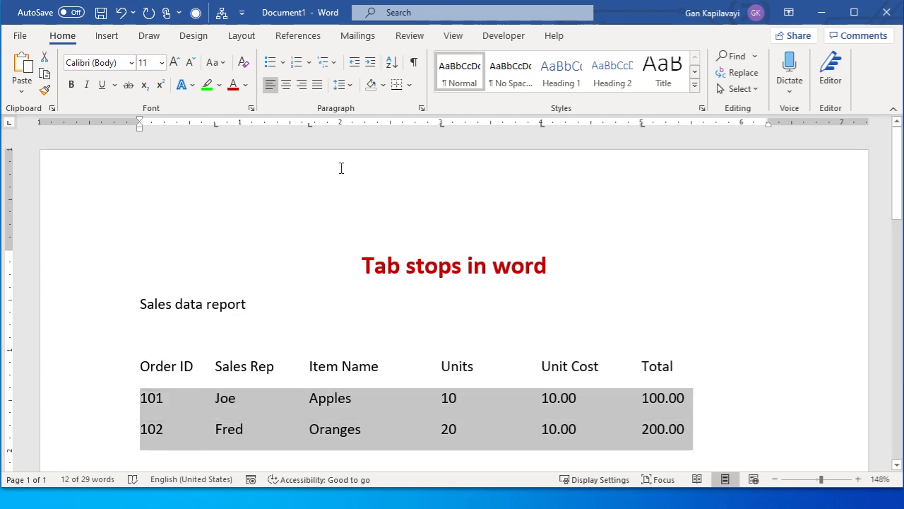
double_click(311, 126)
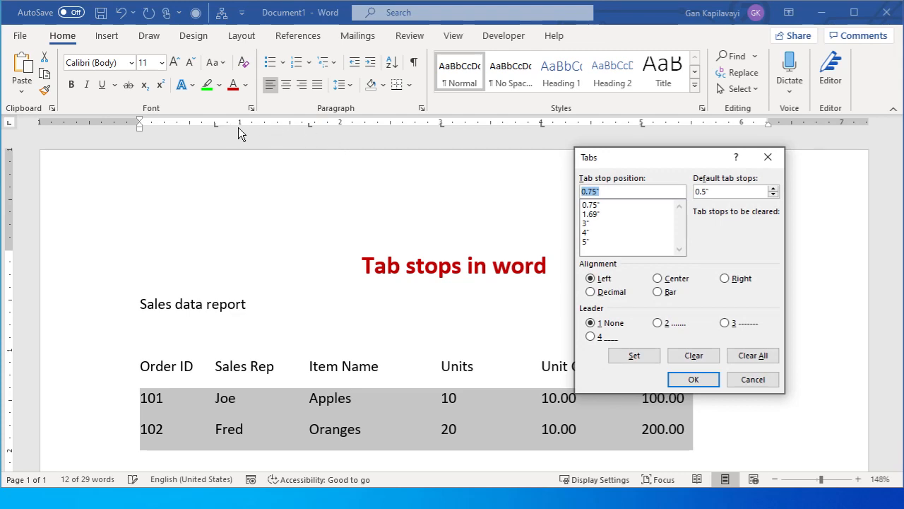
left_click(593, 215)
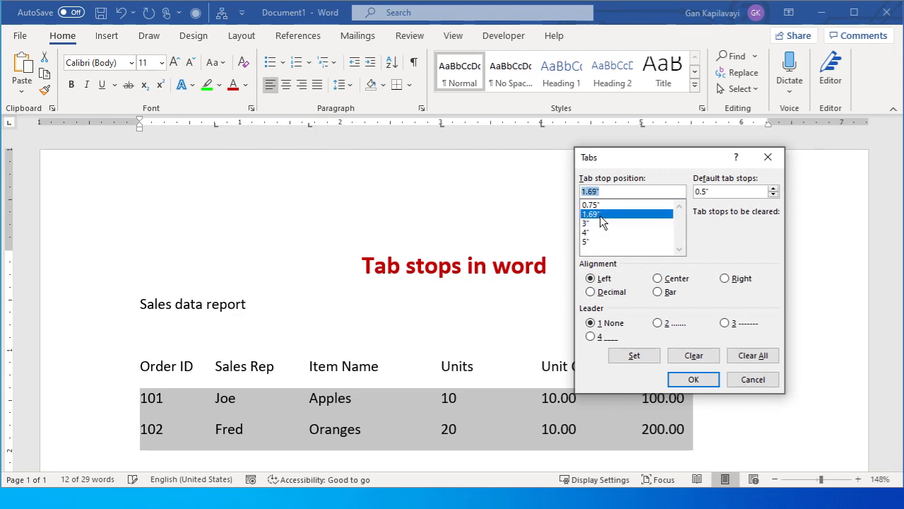
left_click(742, 279)
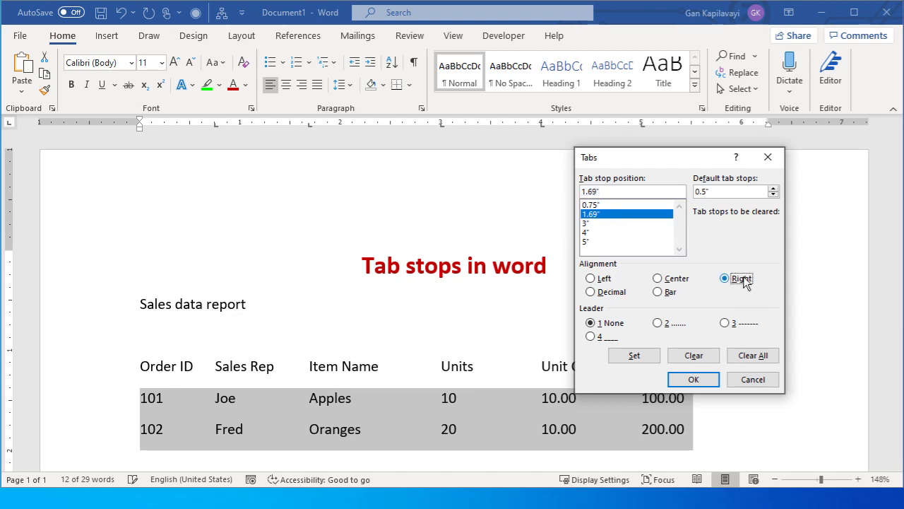
left_click(696, 383)
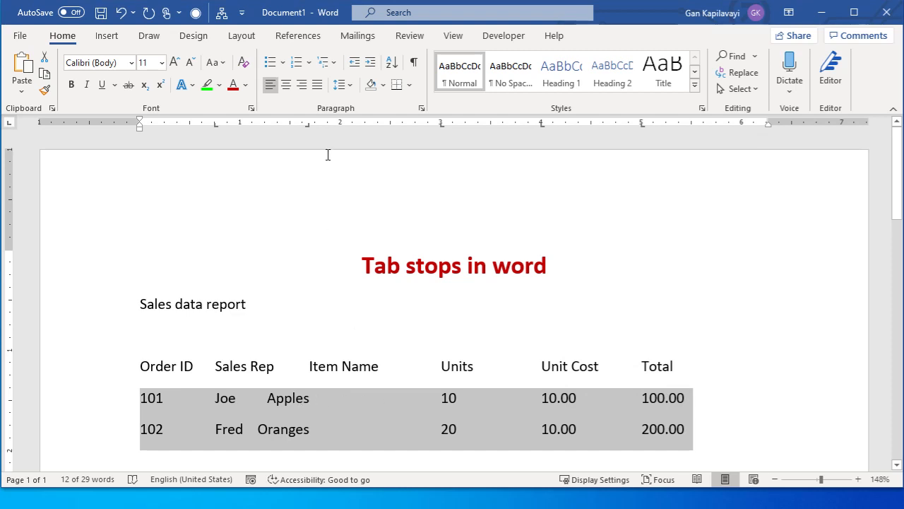
Move the record rows' right tab stop for the item names to about 2.38 inches on the ruler
left_click_drag(310, 125, 375, 132)
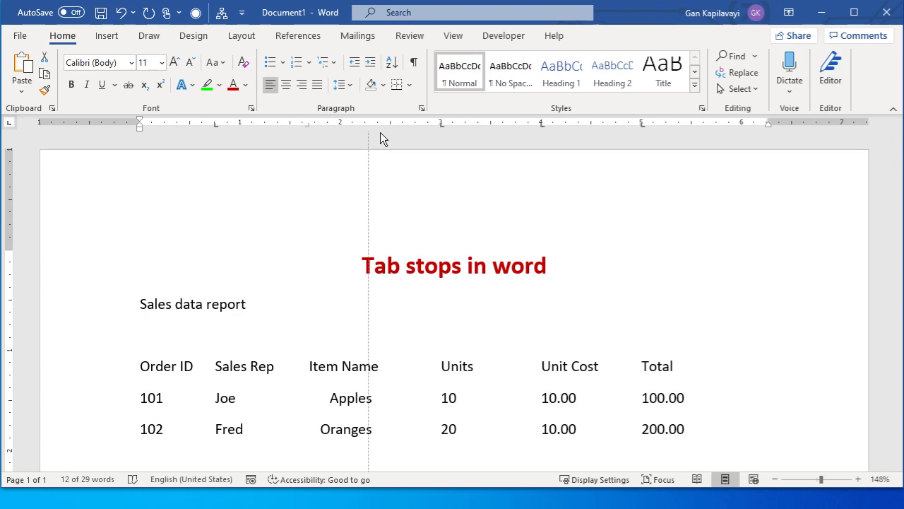
left_click_drag(380, 129, 380, 129)
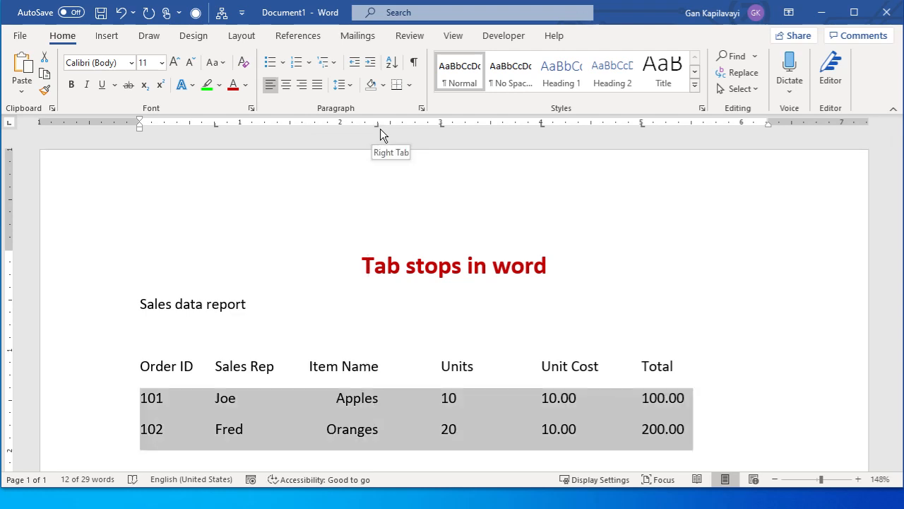
left_click(391, 410)
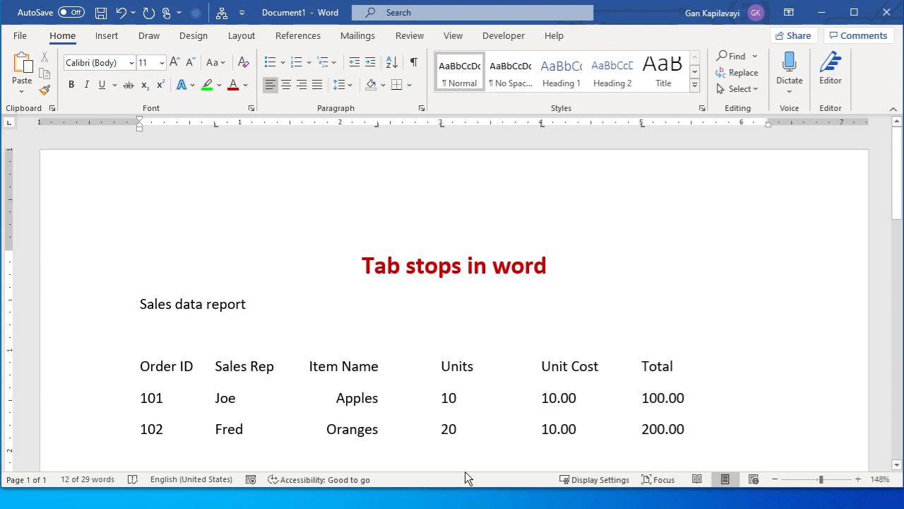
Start a third tab-separated record with its order ID, the sales rep's name and the item Onions
left_click(698, 432)
key("Return")
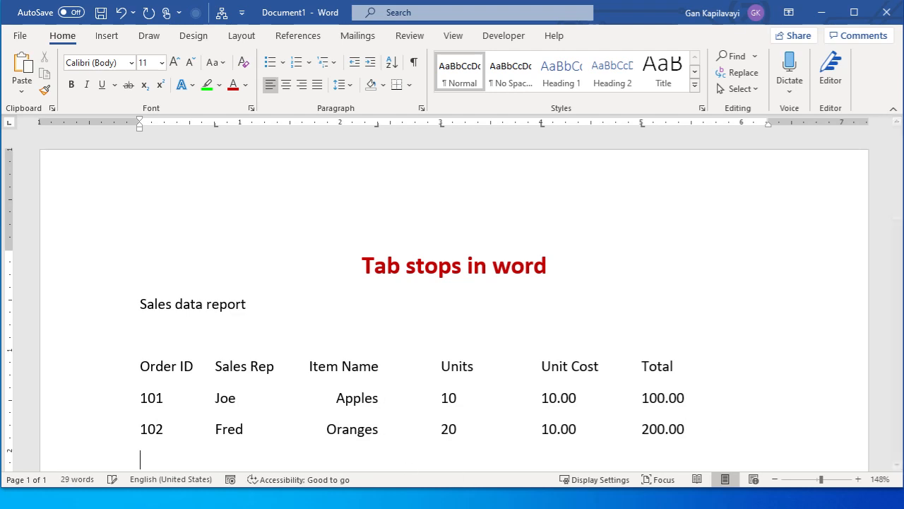
type("103")
key("Tab")
type("Ayyap")
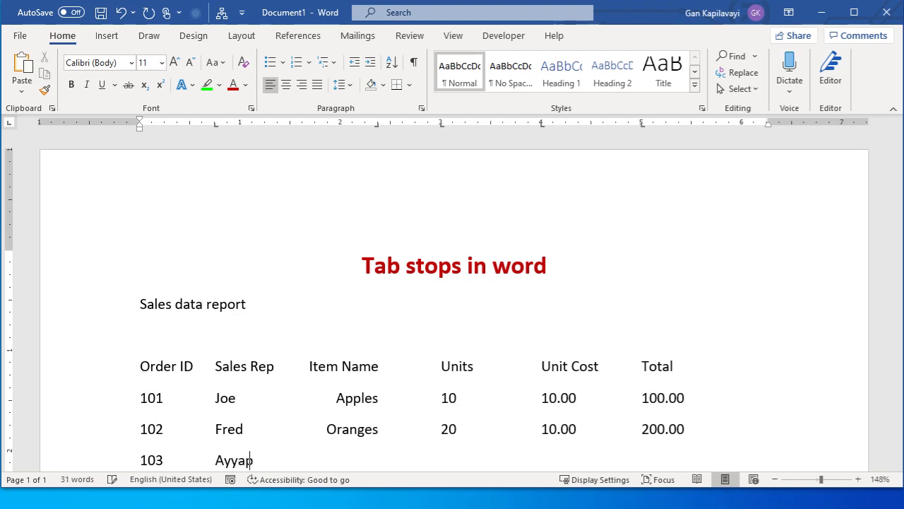
type("pa")
key("Tab")
type("Onions")
key("Tab")
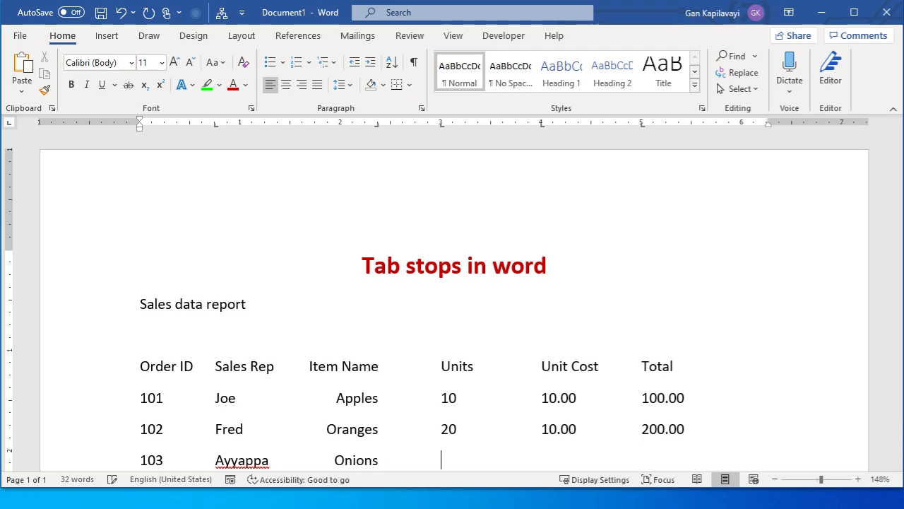
key("BackSpace")
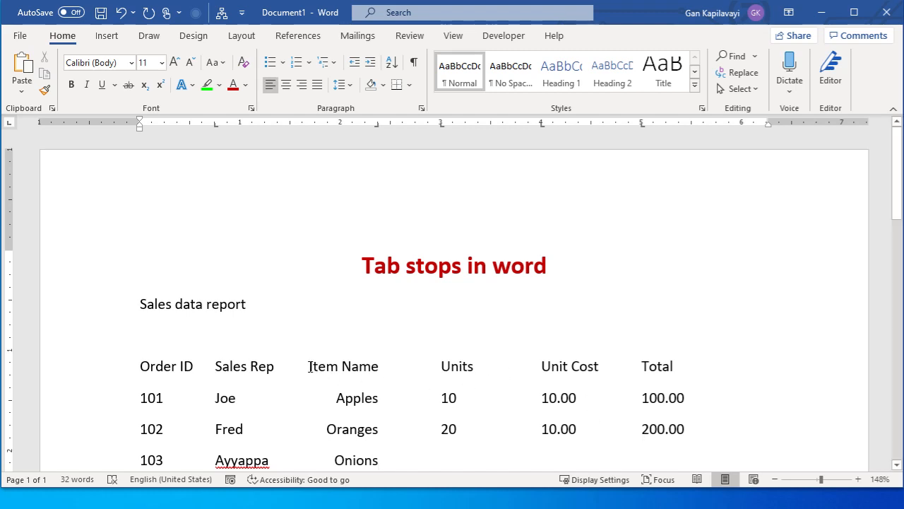
Select the entire heading row of the sales report
left_click(309, 366)
left_click(107, 373)
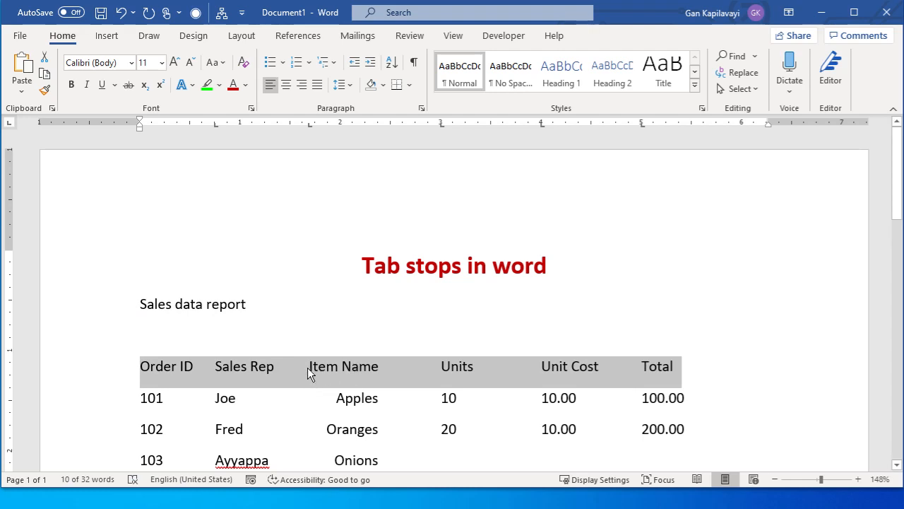
double_click(310, 126)
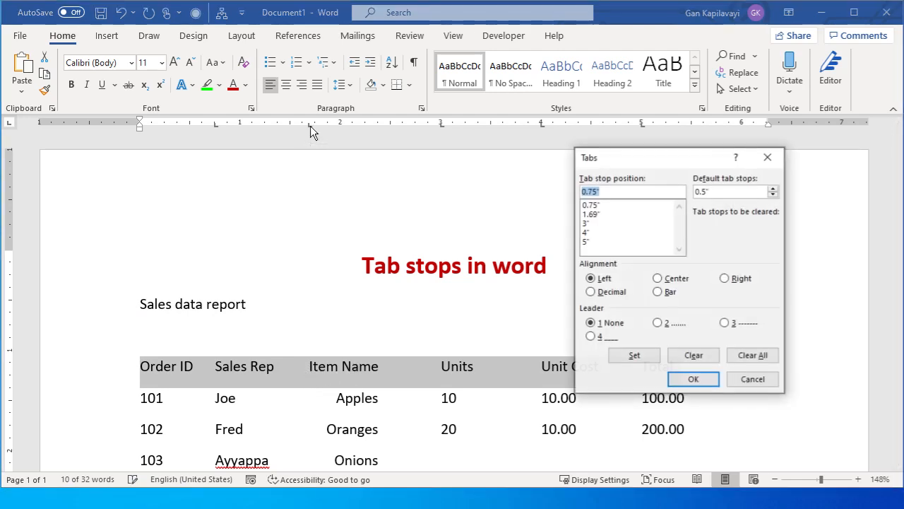
left_click(678, 282)
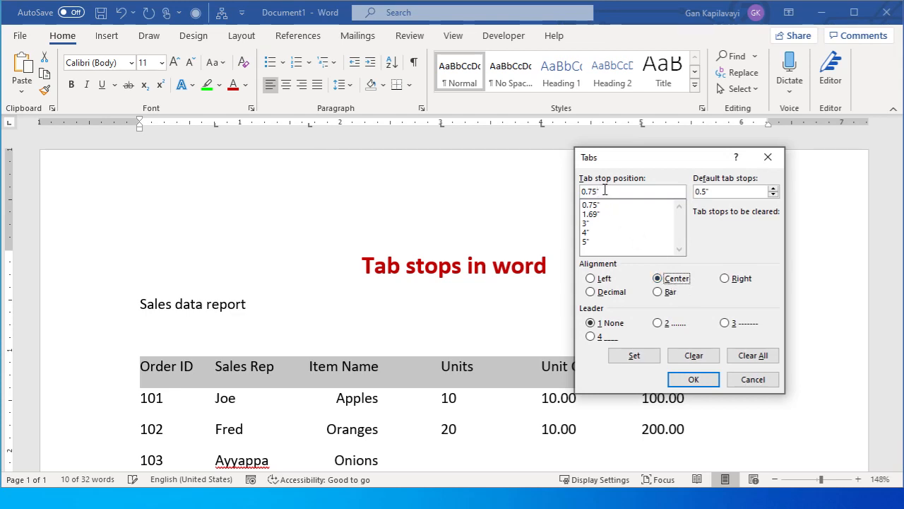
left_click(763, 381)
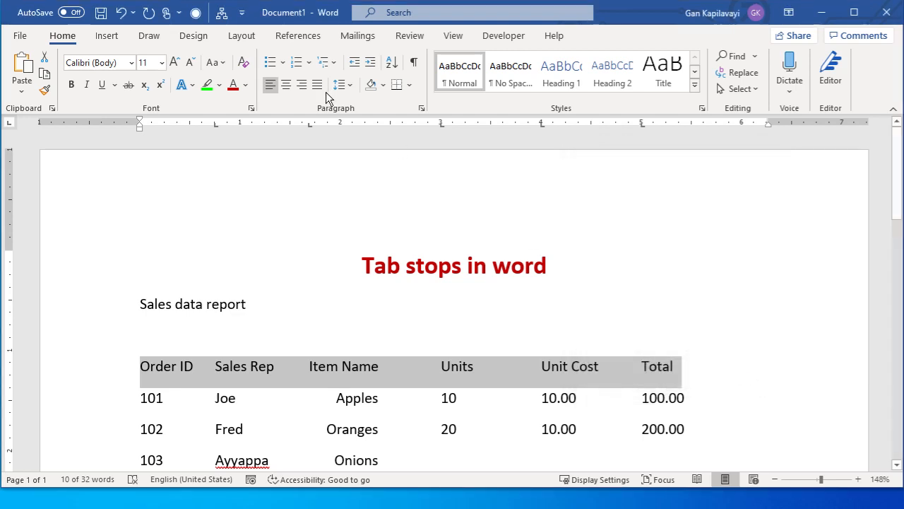
Change the heading row's 1.69-inch tab stop to center alignment and move it to about 2.2 inches on the ruler
double_click(309, 127)
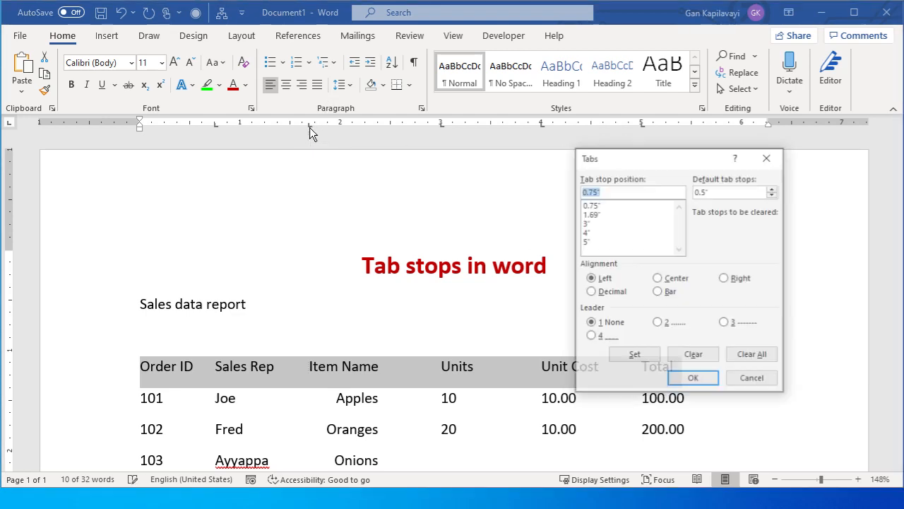
left_click(597, 215)
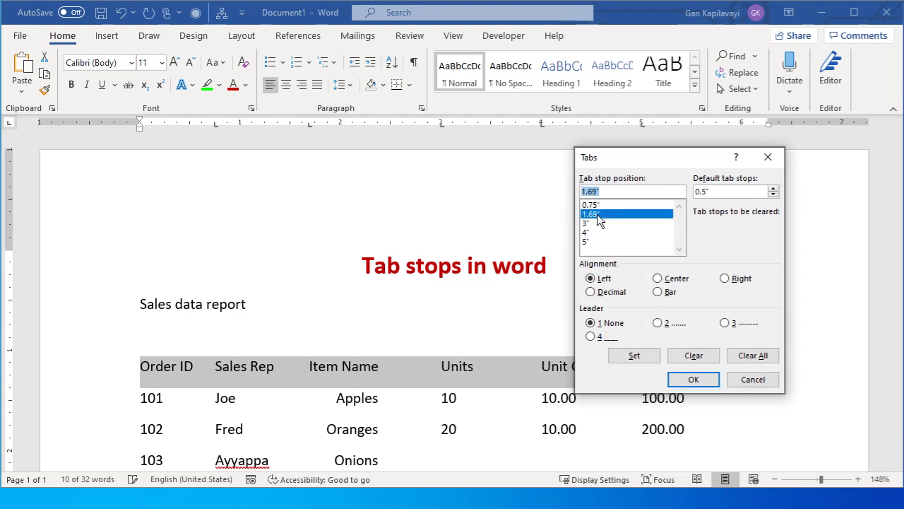
left_click(676, 281)
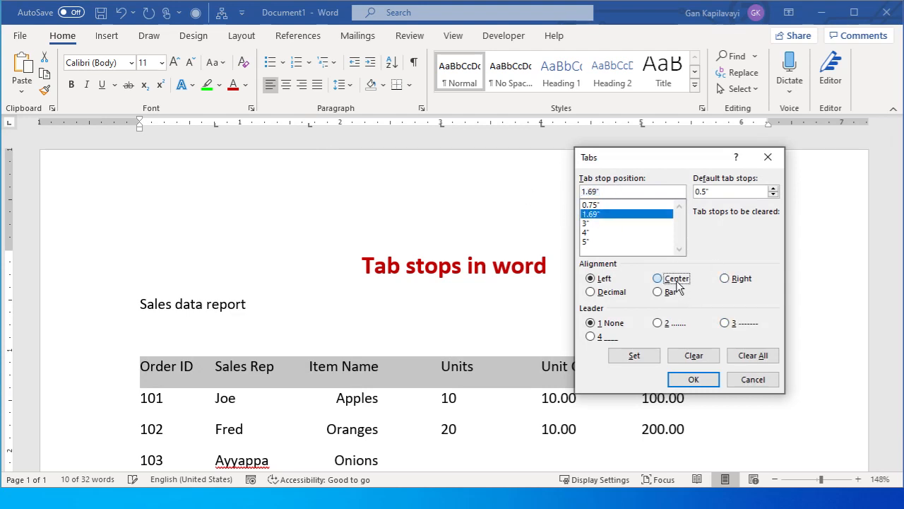
left_click(695, 381)
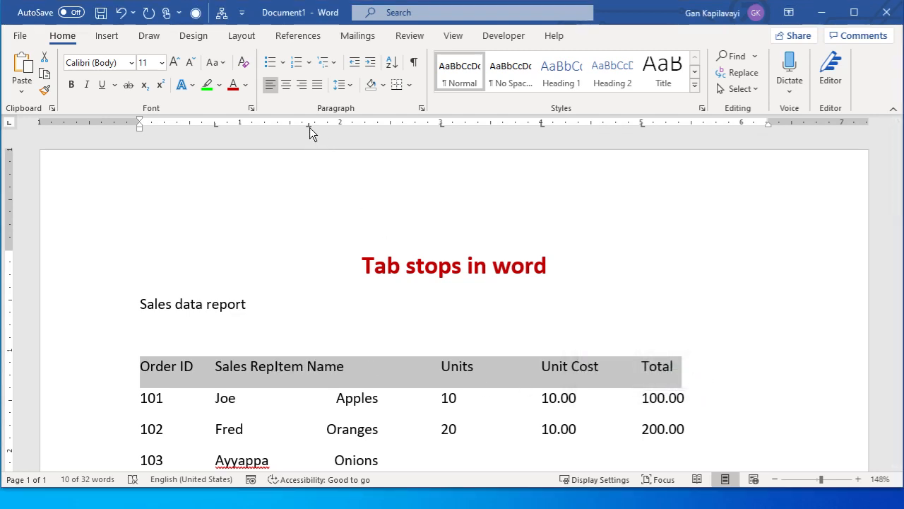
left_click_drag(309, 128, 362, 126)
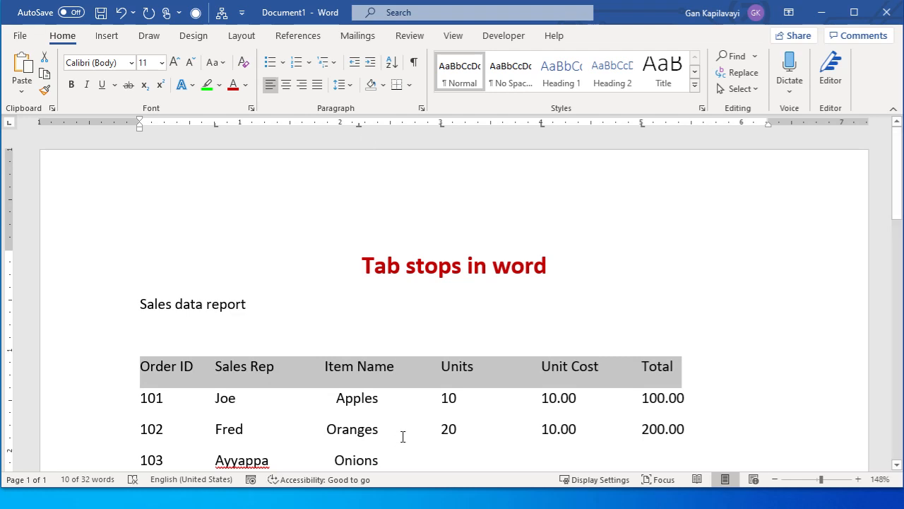
left_click(473, 366)
Complete the Onions record with tab-separated values of 30 units, unit cost 20.00 and total 600.00
scroll(484, 355, "down", 2)
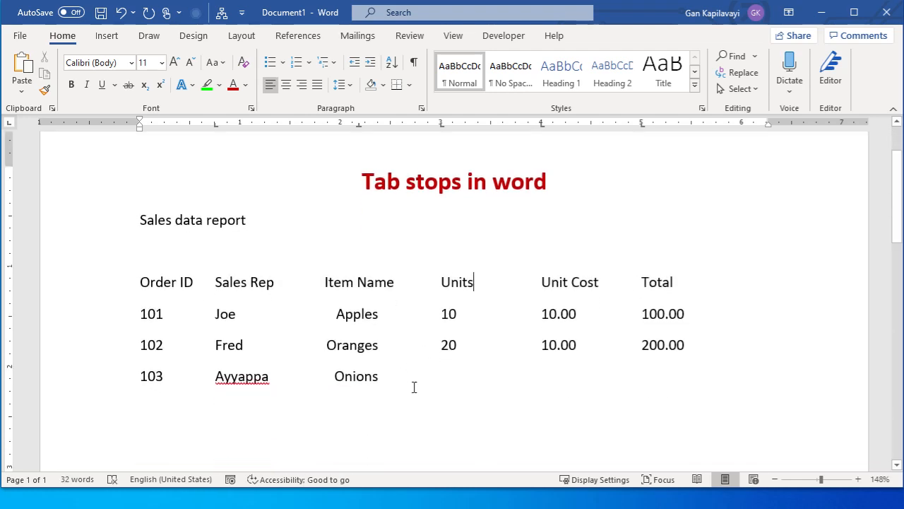
left_click(384, 377)
key("Tab")
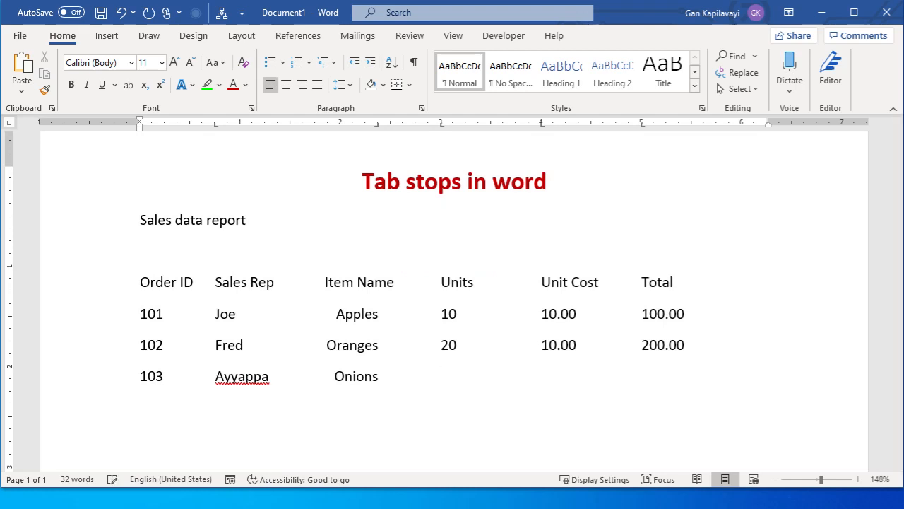
type("30")
key("Tab")
type("20.00")
key("Tab")
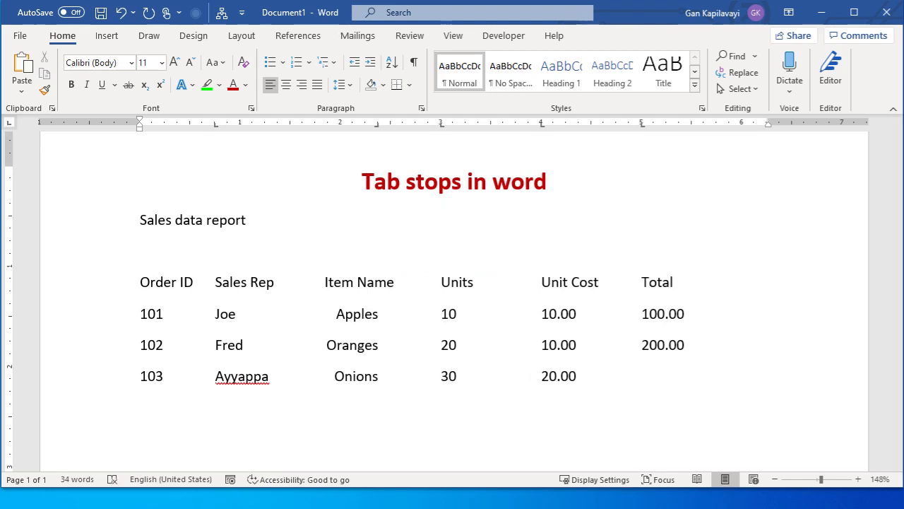
type("600.00")
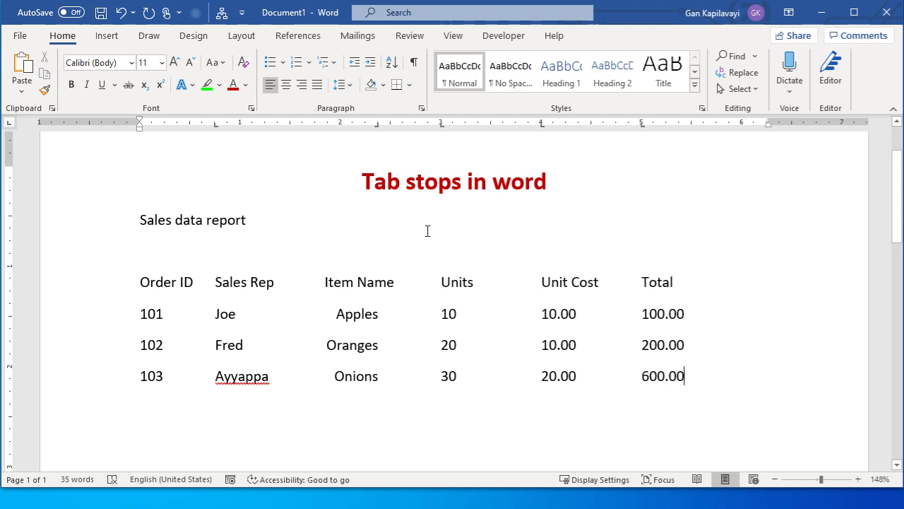
Set the unit cost in the Oranges record to 1000.00
left_click(556, 348)
type("000")
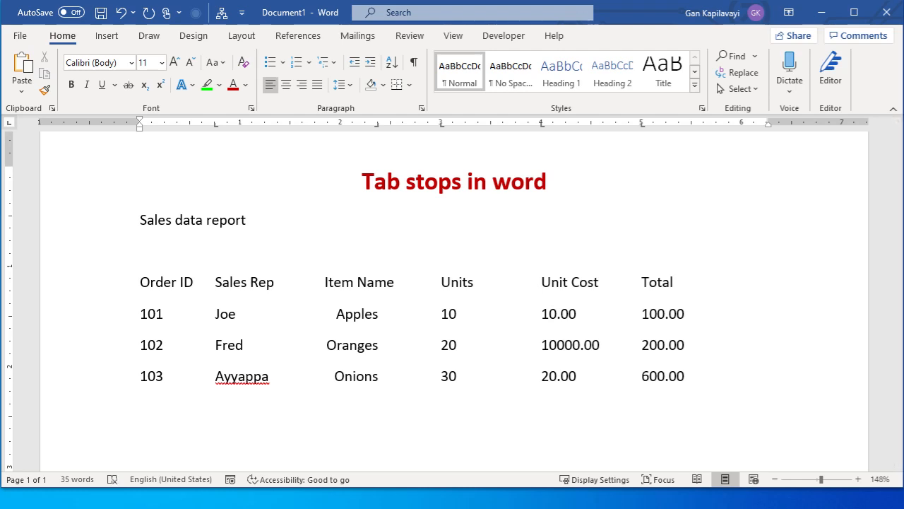
key("BackSpace")
key("Down")
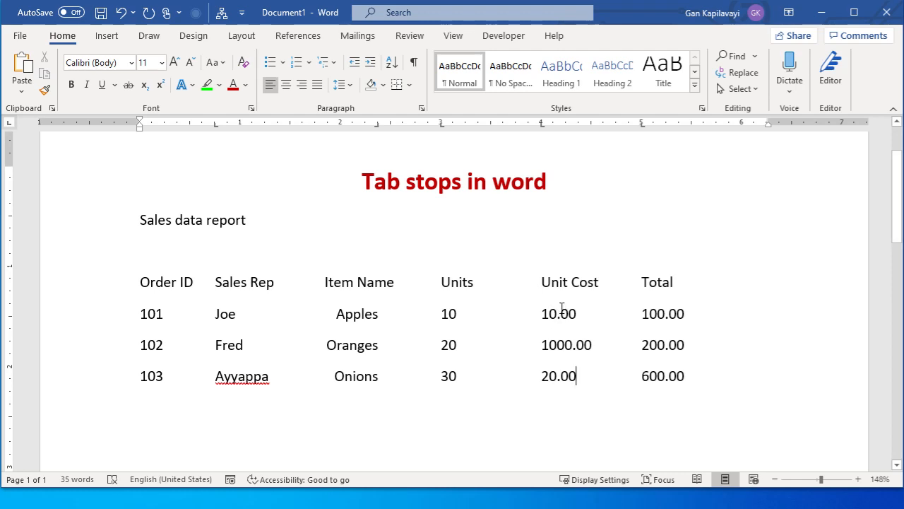
Select the three record rows 101 to 103 of the sales report
left_click(106, 326)
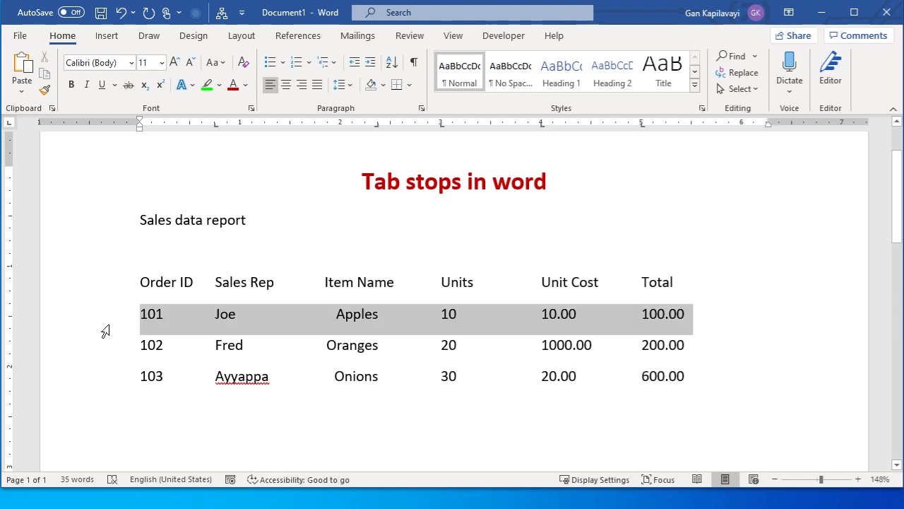
left_click_drag(105, 332, 105, 379)
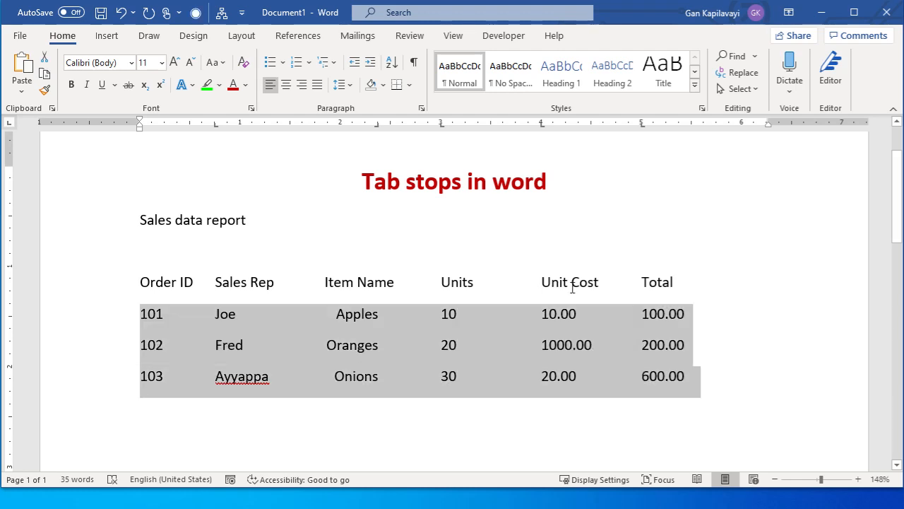
left_click_drag(543, 126, 543, 125)
double_click(543, 126)
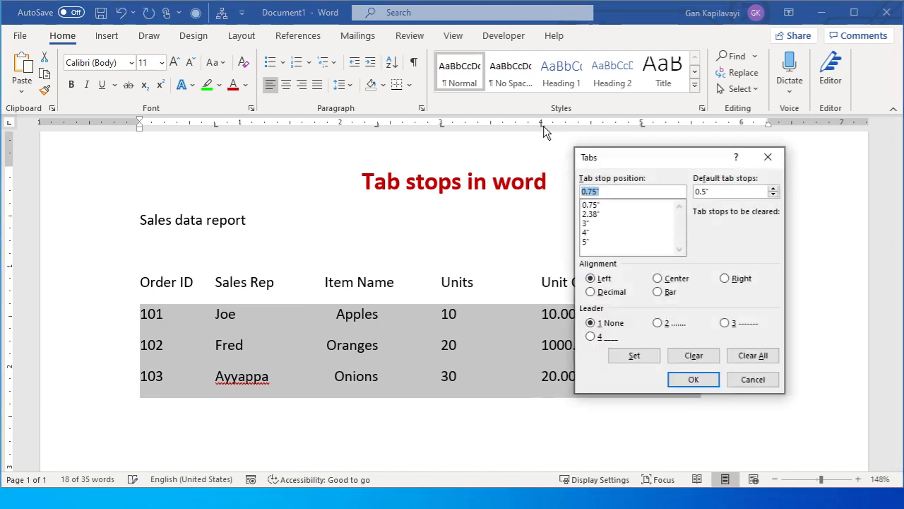
left_click(754, 379)
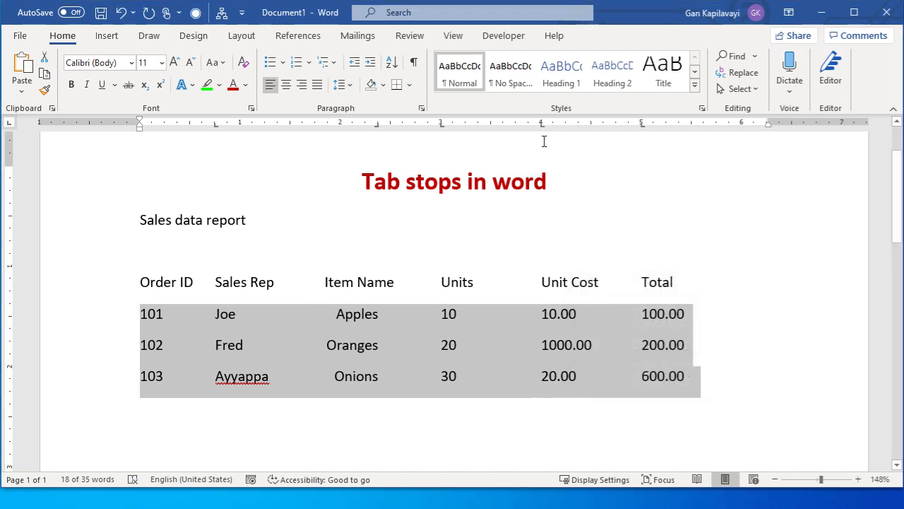
double_click(551, 125)
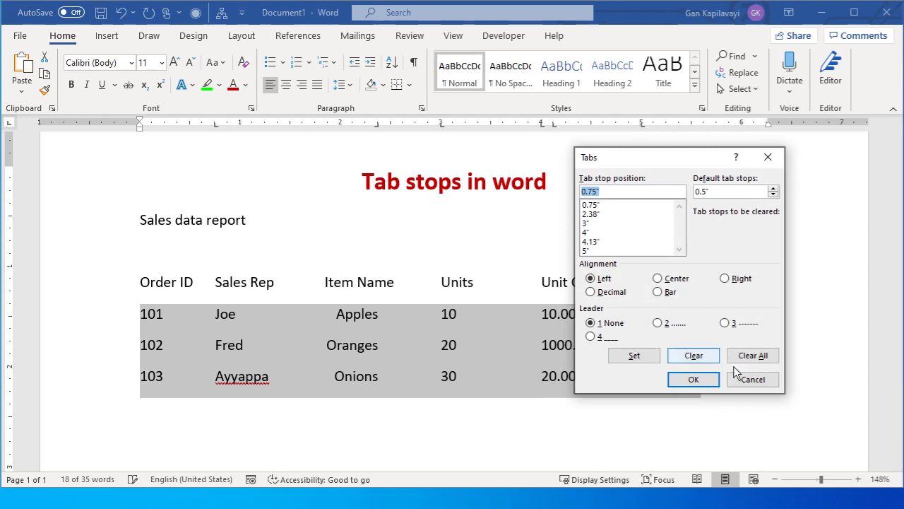
left_click(753, 379)
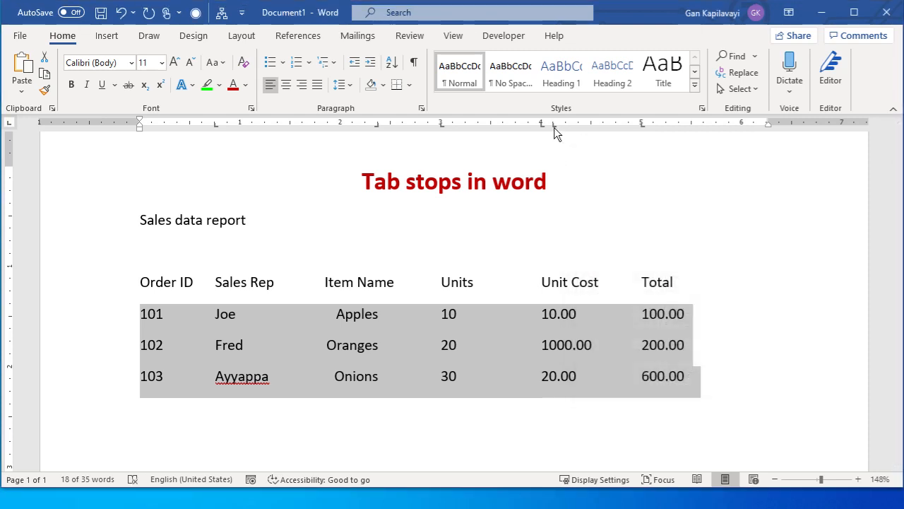
left_click_drag(554, 128, 554, 127)
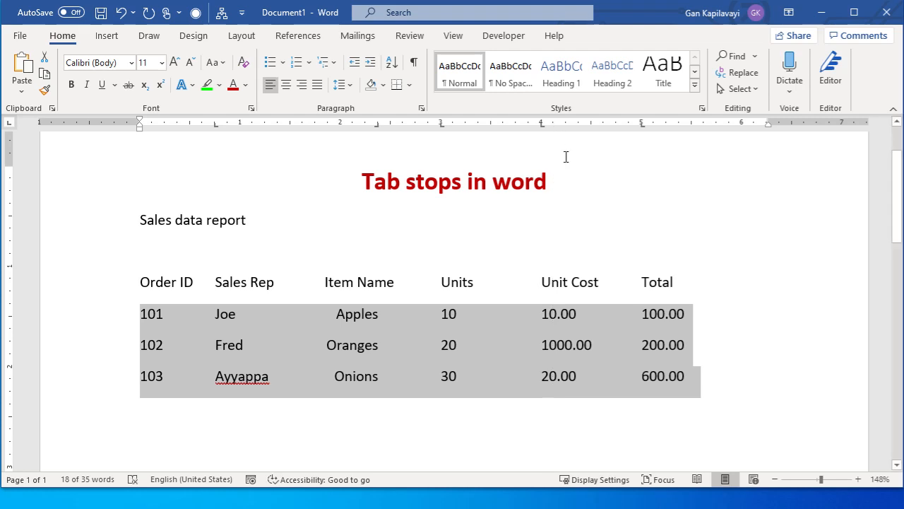
Change the selected record rows' 4-inch tab stop to decimal alignment and move it to about 4.31 inches on the ruler
double_click(542, 124)
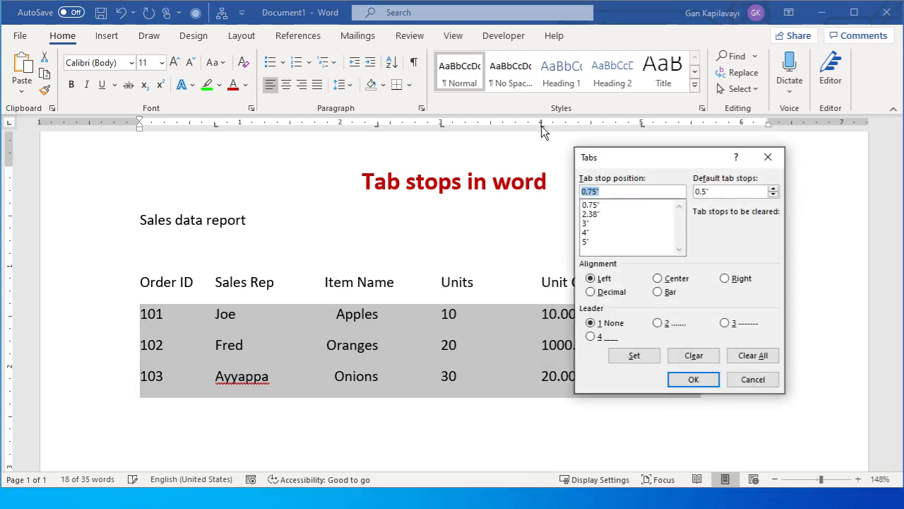
left_click(591, 233)
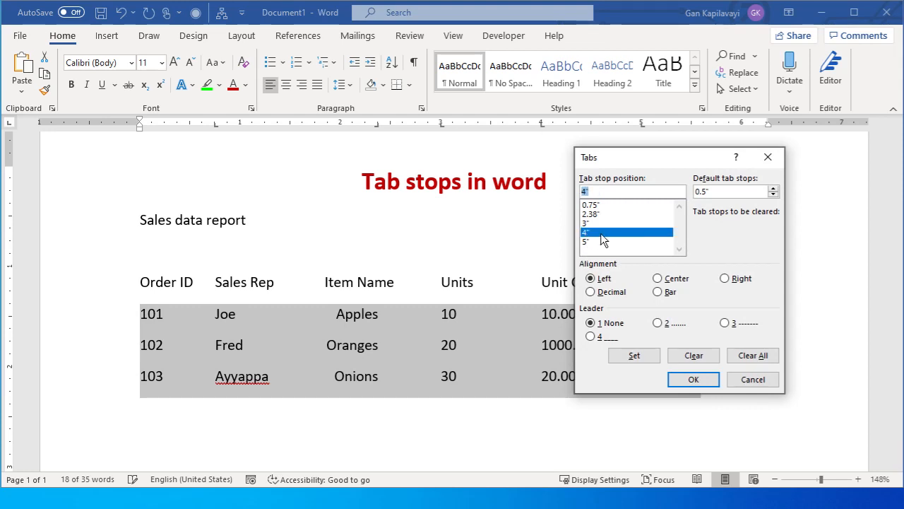
left_click(610, 292)
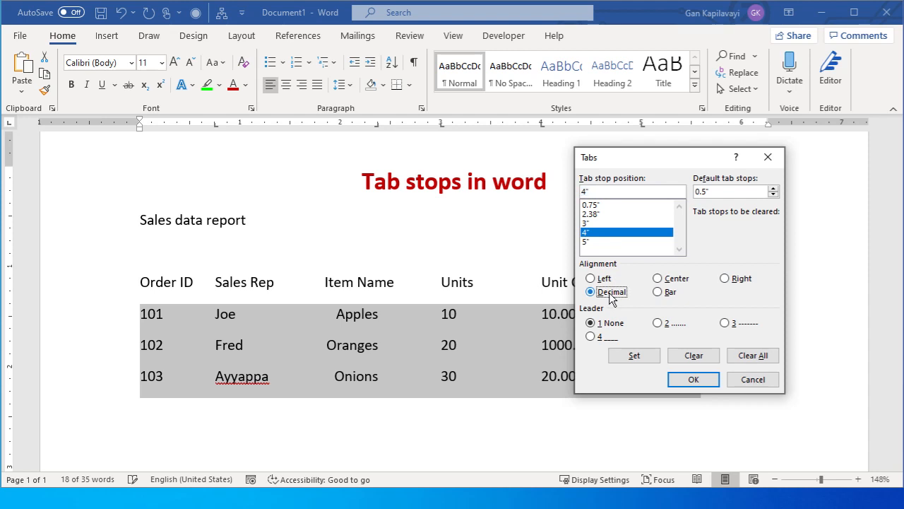
left_click(695, 382)
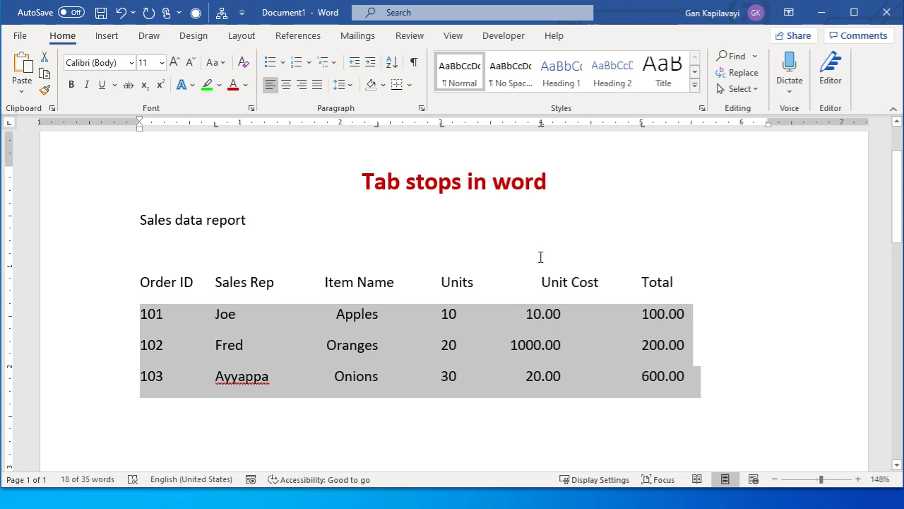
left_click_drag(541, 126, 570, 129)
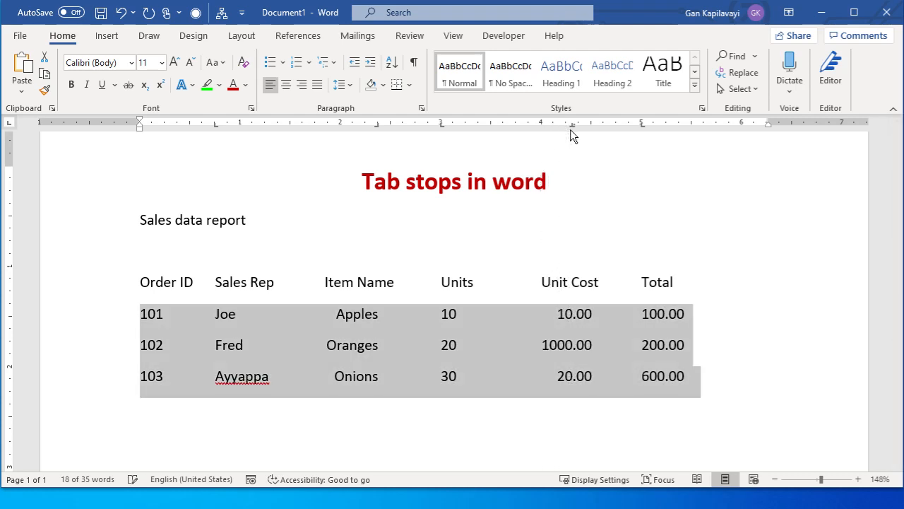
Set the unit cost in the Onions record to 200.00
left_click(564, 378)
type("0")
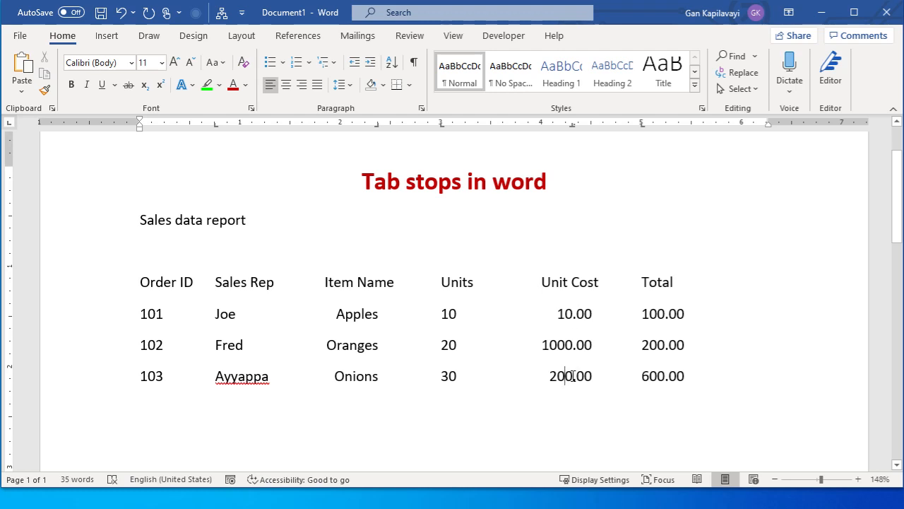
type("000")
key("Delete")
key("Delete")
type(".")
key("Left")
key("Delete")
key("Delete")
Change the 5-inch tab stop of the three record rows to decimal alignment and move it to about 5.2 inches on the ruler
left_click_drag(110, 320, 106, 389)
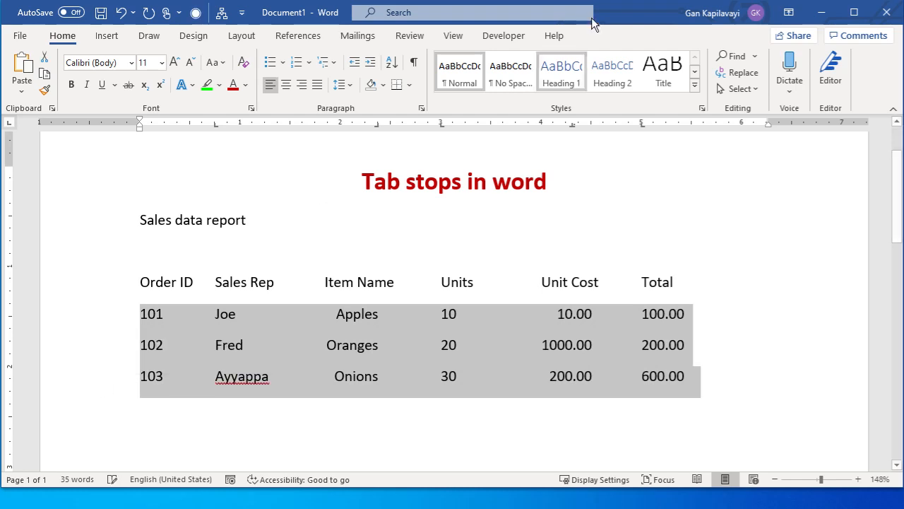
double_click(642, 127)
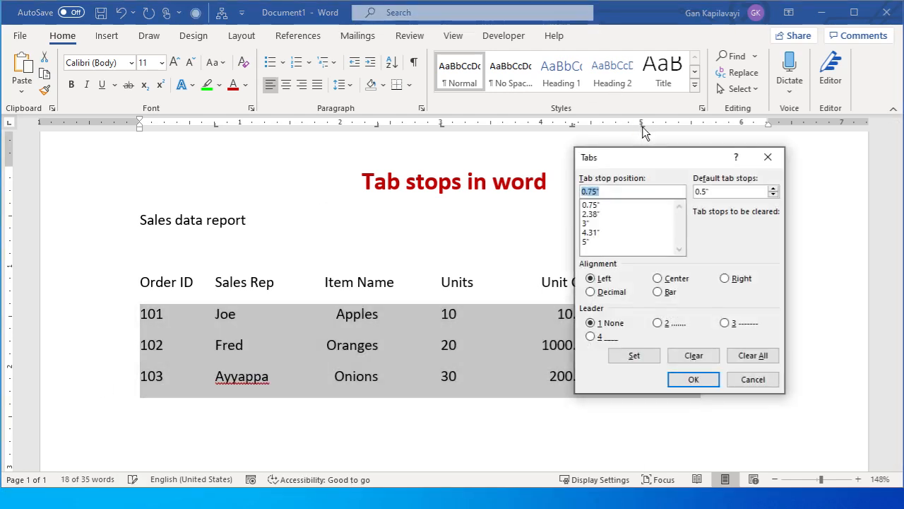
left_click(671, 283)
left_click(598, 291)
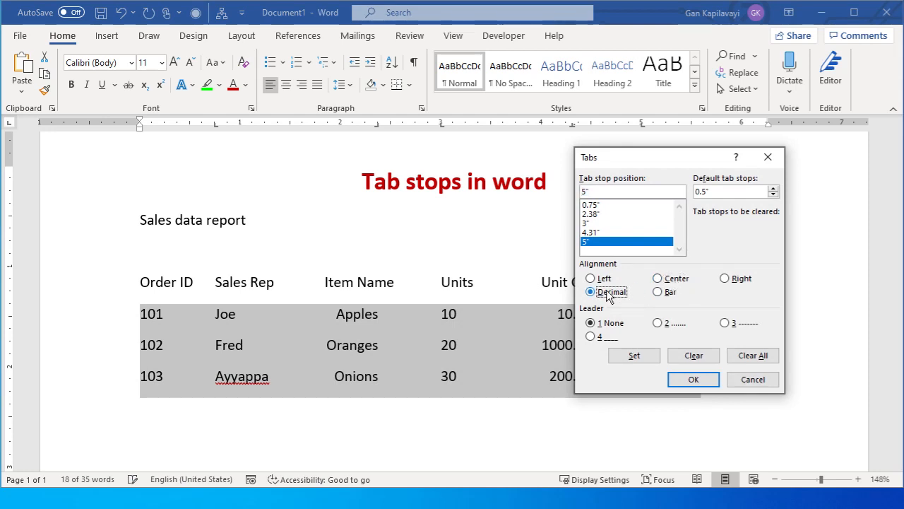
left_click(694, 380)
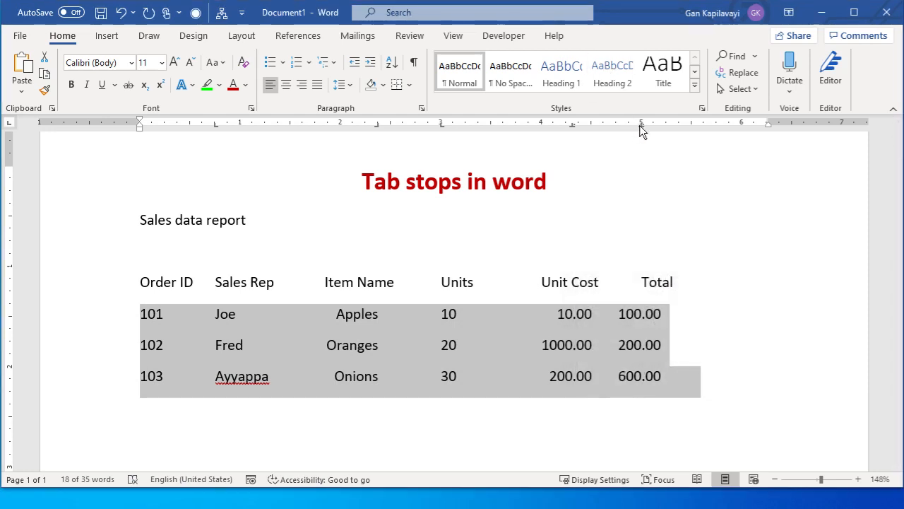
left_click_drag(644, 125, 662, 127)
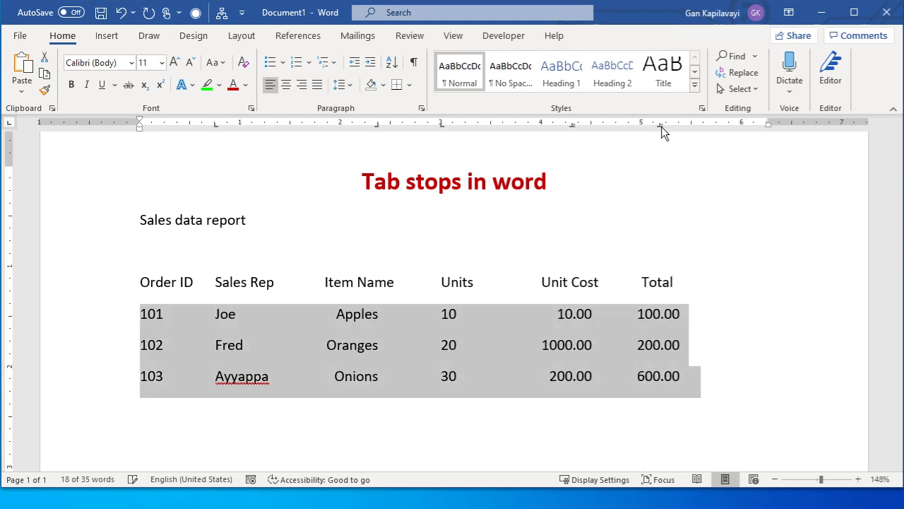
Start a new line directly below the Onions record and dismiss the desktop notifications
left_click(688, 376)
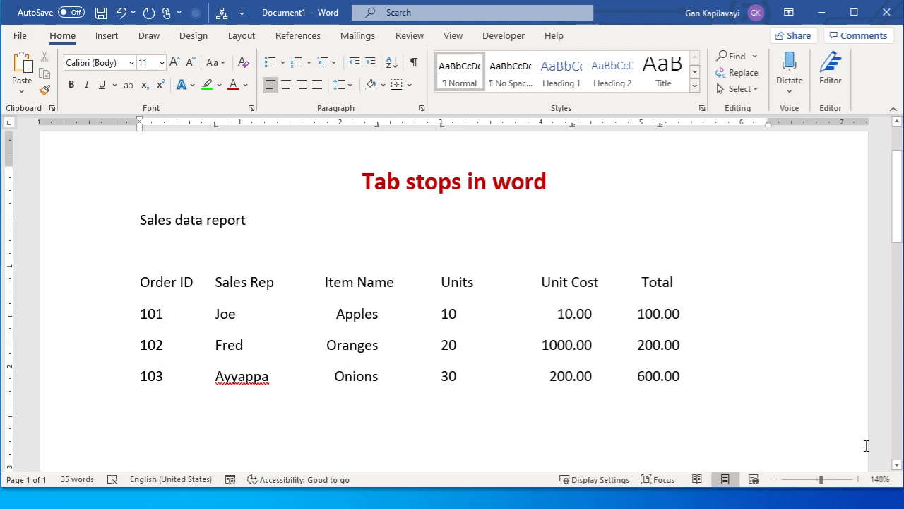
key("Return")
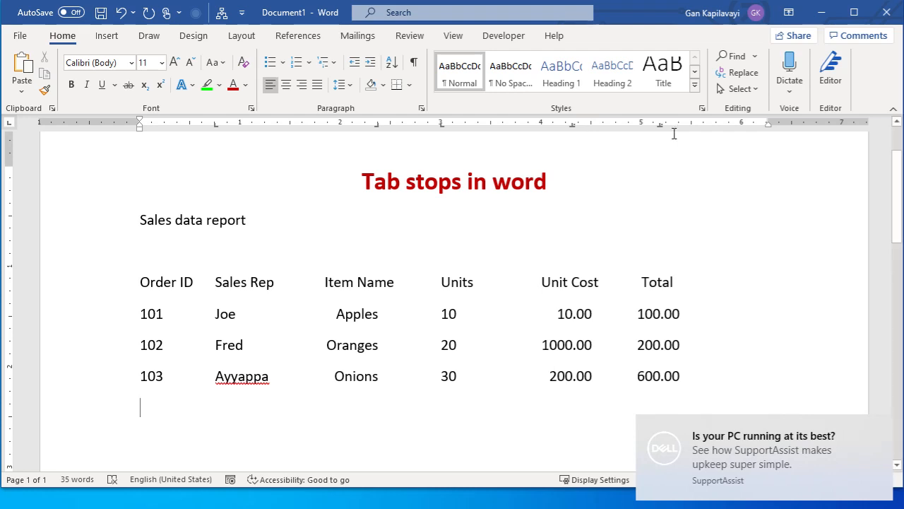
left_click(880, 430)
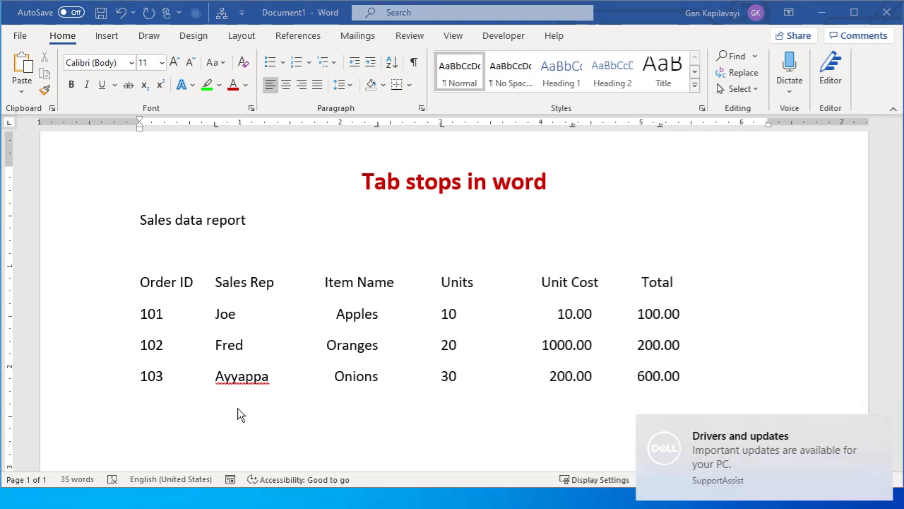
left_click(880, 429)
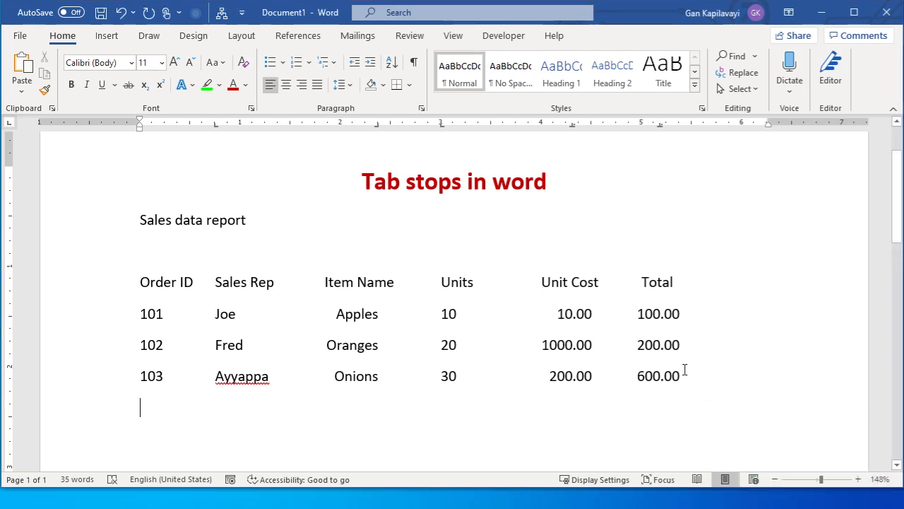
left_click(688, 376)
key("Return")
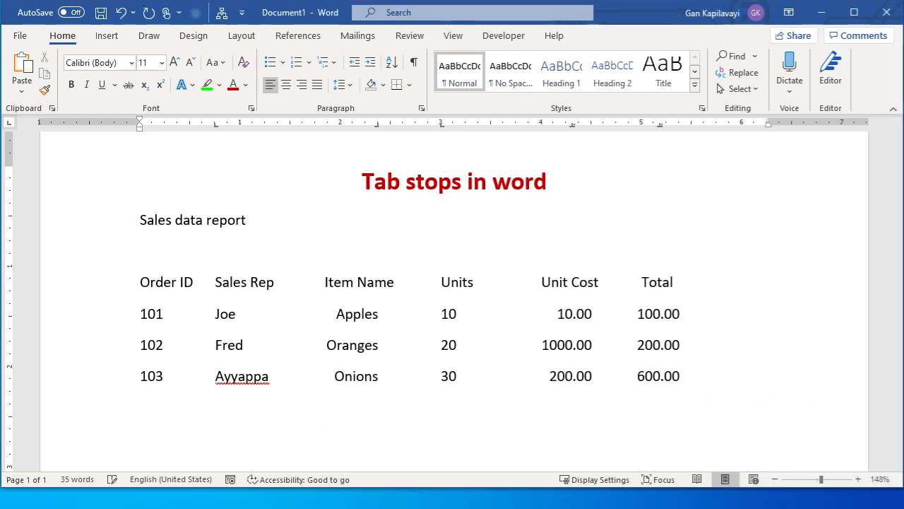
Enter tab-separated record 104 with the sales rep's name, item chocolates, 5 units, unit cost 1.00 and total 5.00
type("104")
key("Tab")
type("Varun")
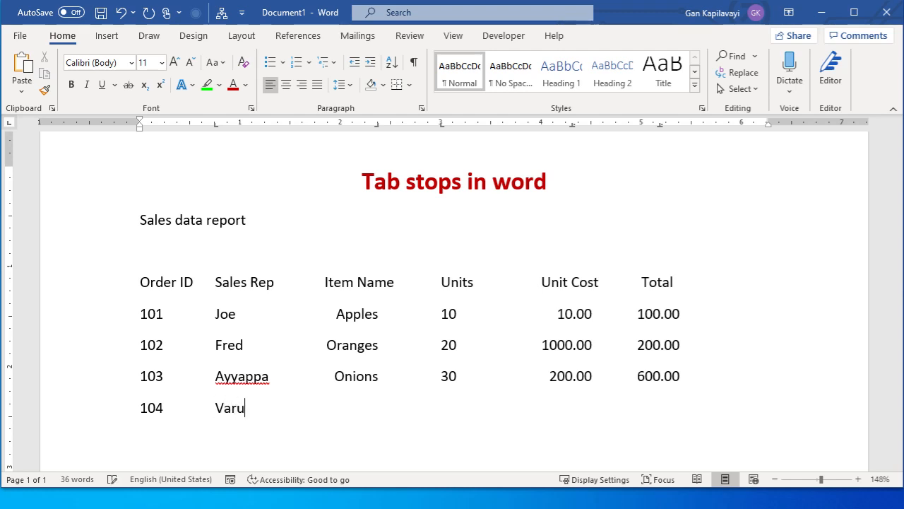
key("Tab")
type("chocolates")
key("Tab")
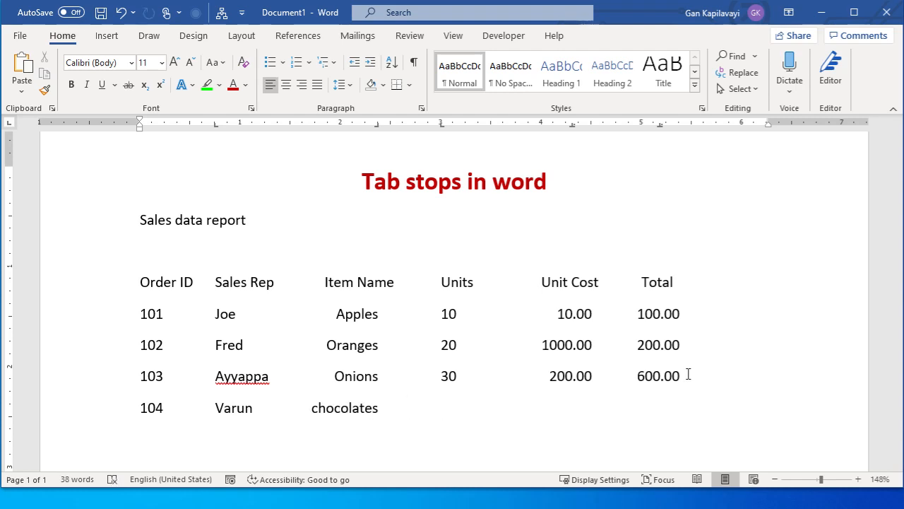
type("5")
key("Tab")
type("1.00")
key("Tab")
type("5.00")
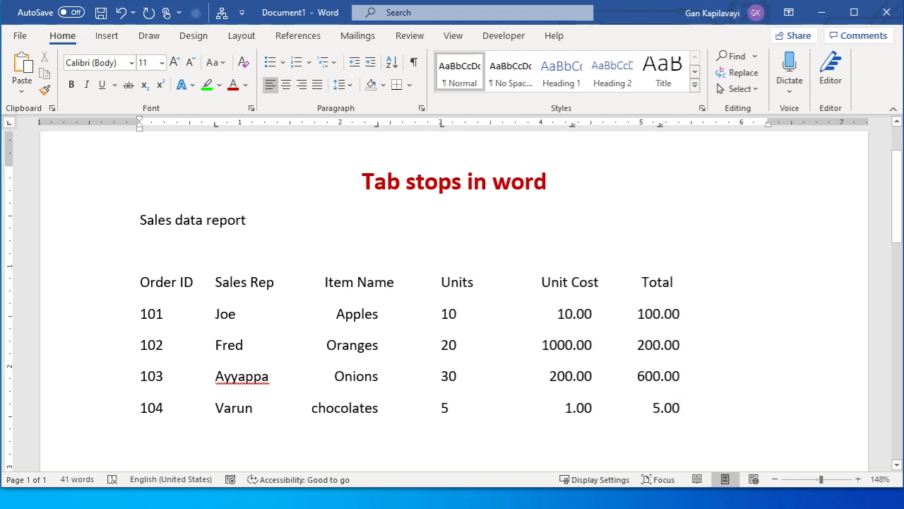
Enter the sample words Abc and xyz, each followed by a tab, on a line below the report and show the formatting marks
scroll(313, 332, "down", 3)
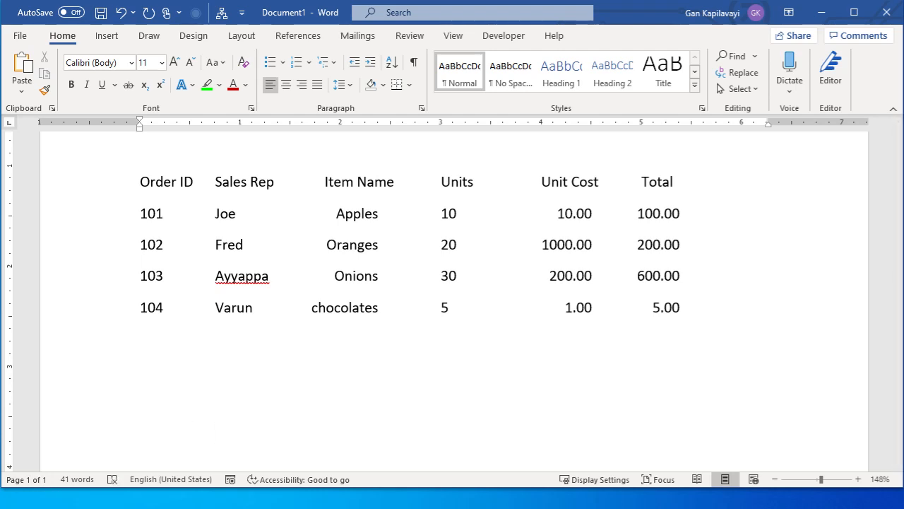
type("abc")
key("Tab")
type("xyz")
key("Tab")
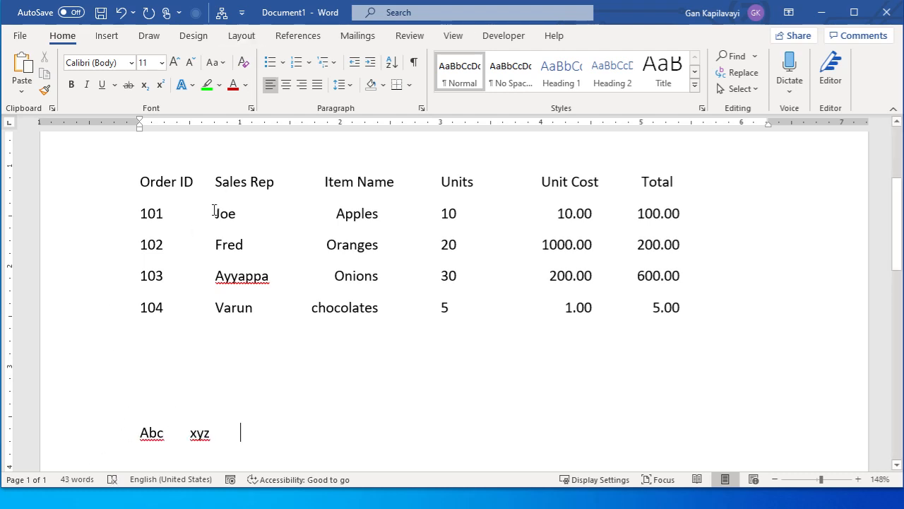
left_click(414, 62)
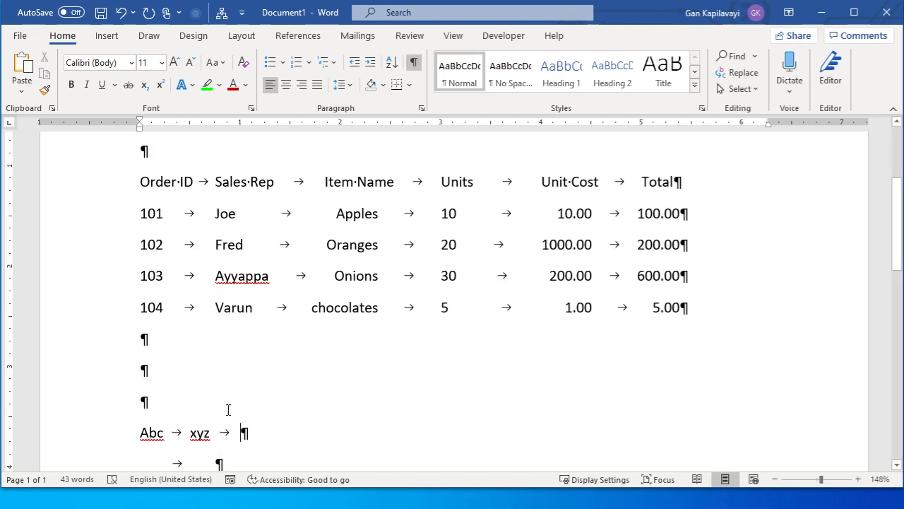